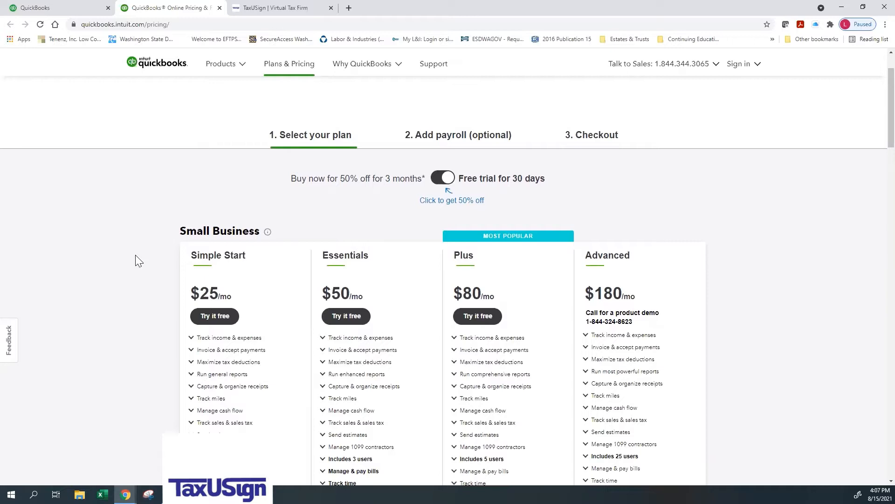
Step: Switch from the pricing page to the company settings and set the company's tax form to Sole proprietor (Form 1040)
scroll(138, 261, "down", 1)
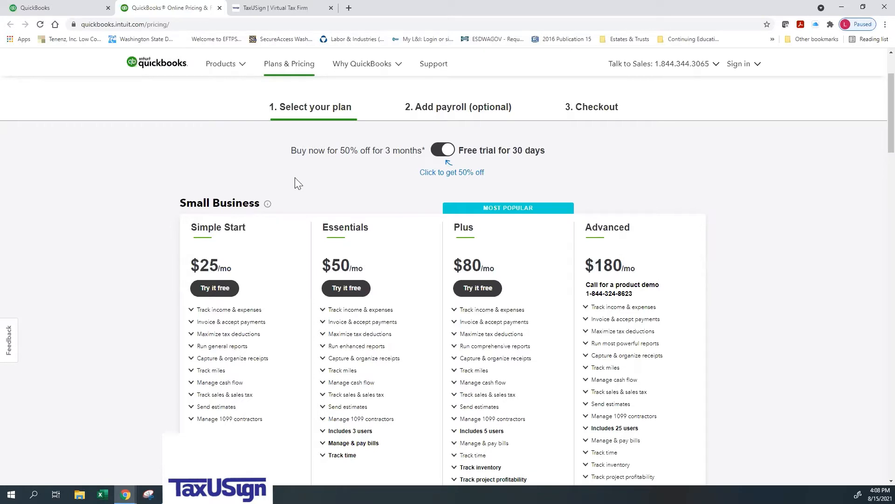
left_click(48, 13)
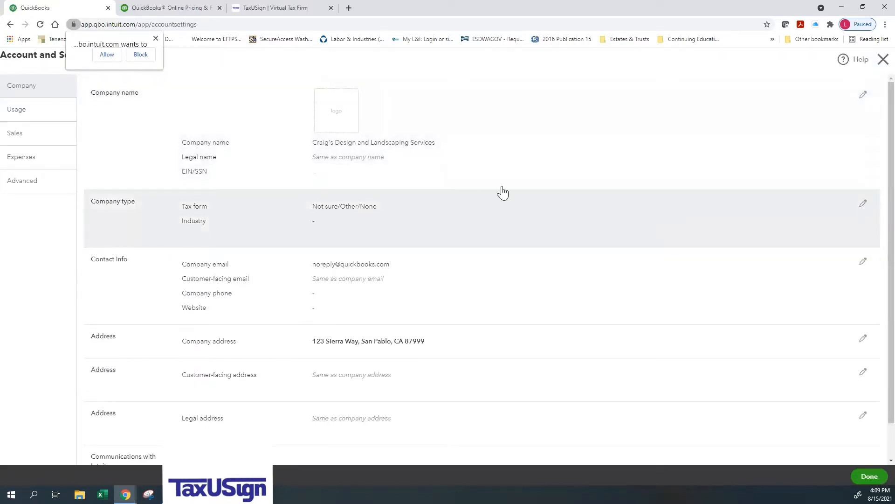
left_click(385, 213)
left_click(387, 213)
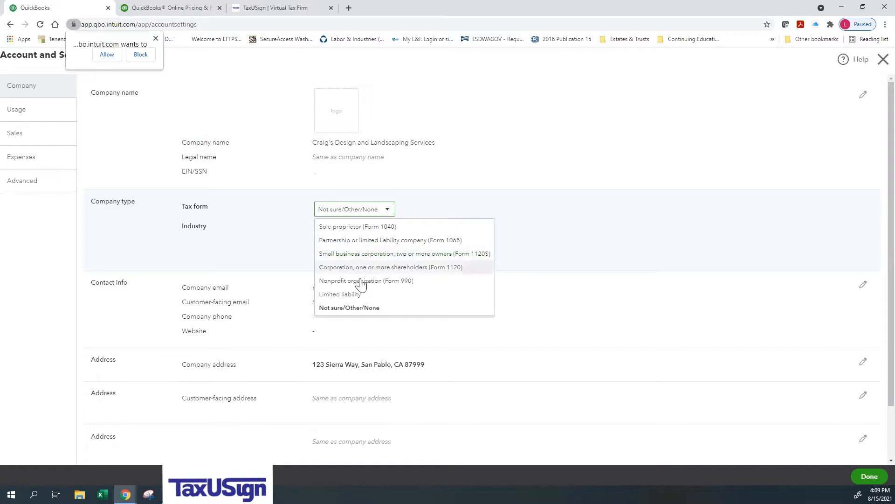
left_click(378, 228)
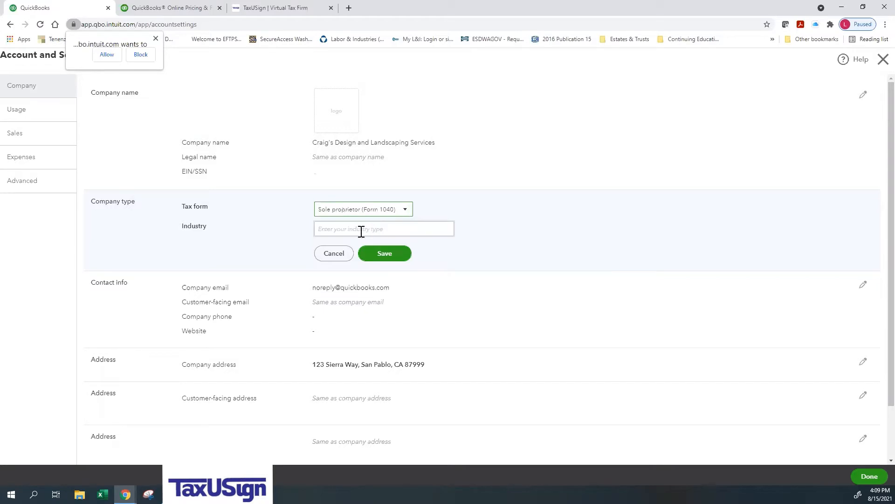
Step: Set the company's industry to Landscaping Services, save the company type, and close the account settings
left_click(361, 232)
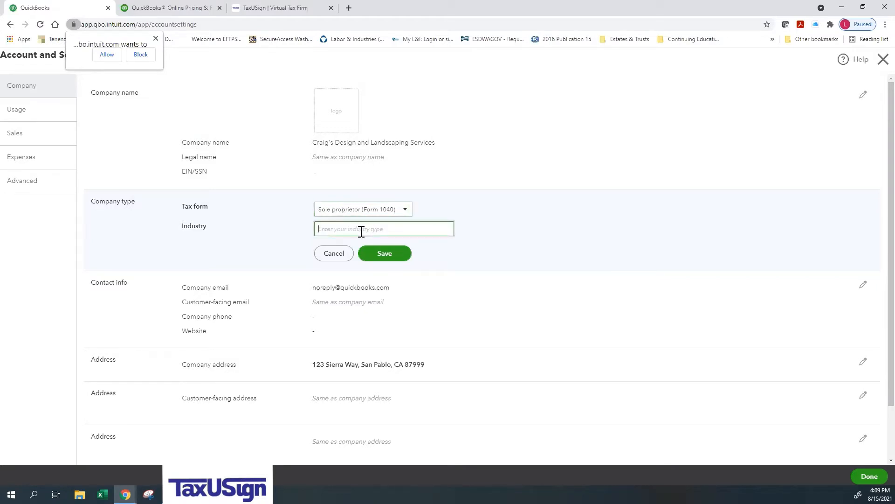
type("Landscape Architectural Services")
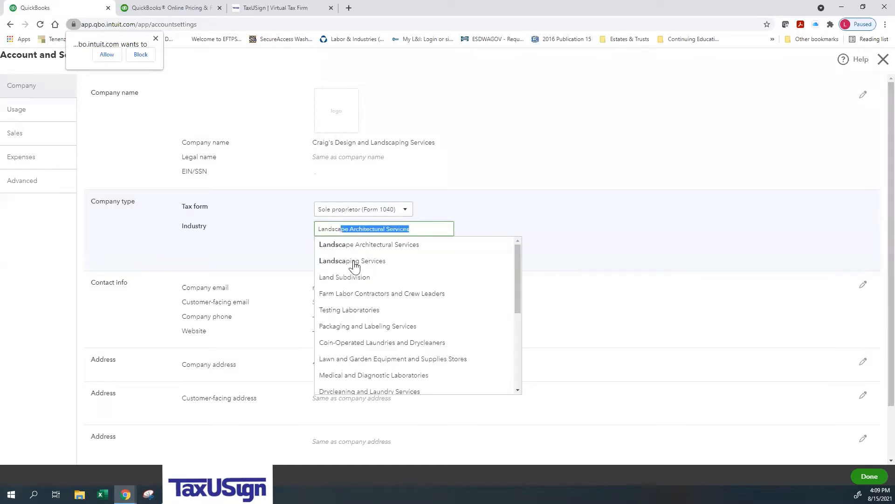
left_click(352, 263)
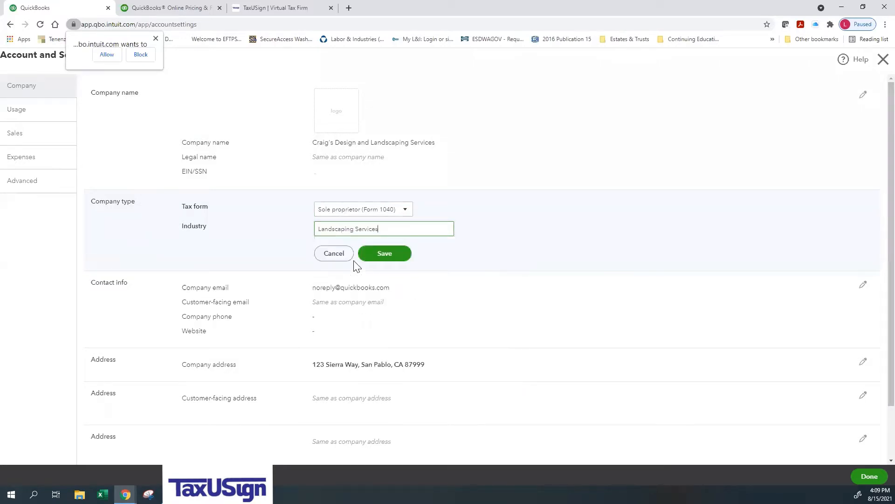
left_click(390, 254)
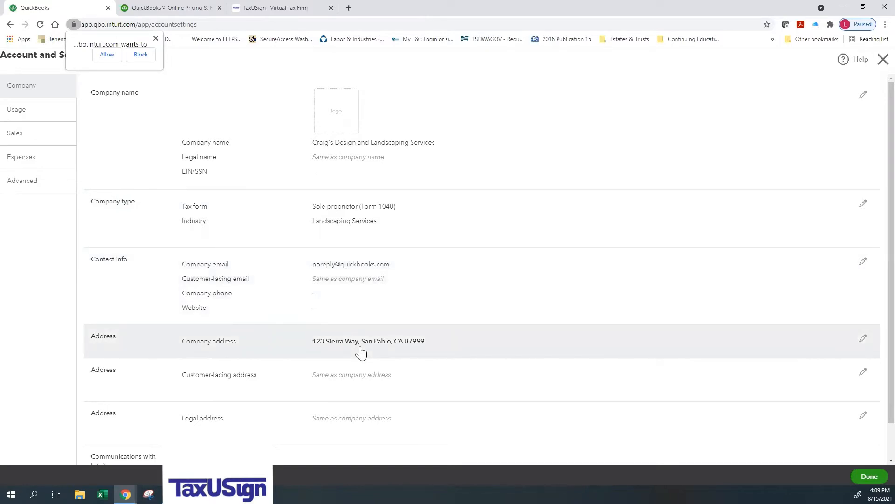
scroll(360, 353, "down", 1)
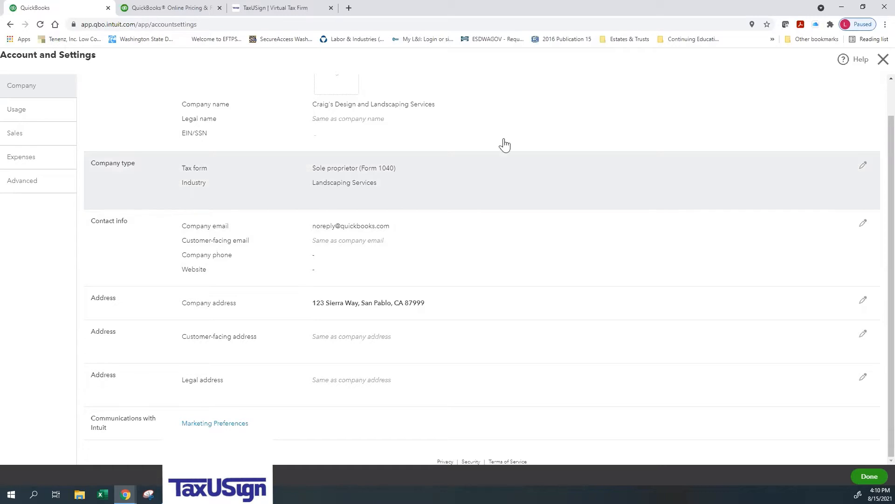
left_click(878, 65)
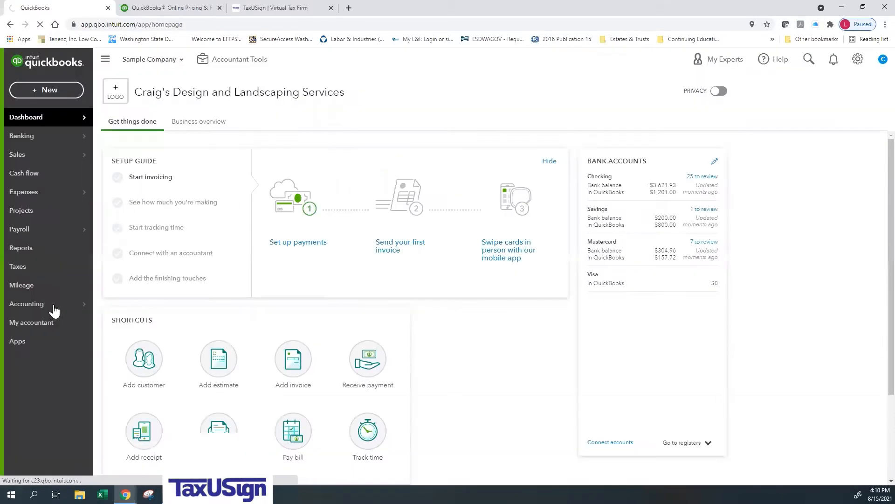
Step: Open the chart of accounts and review the names, types and detail types of the listed accounts
mouse_move(54, 310)
left_click(144, 309)
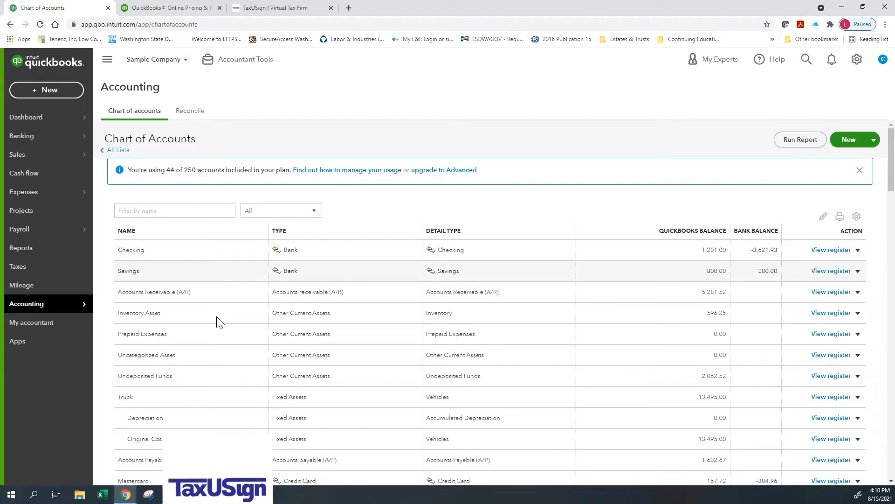
scroll(283, 330, "down", 2)
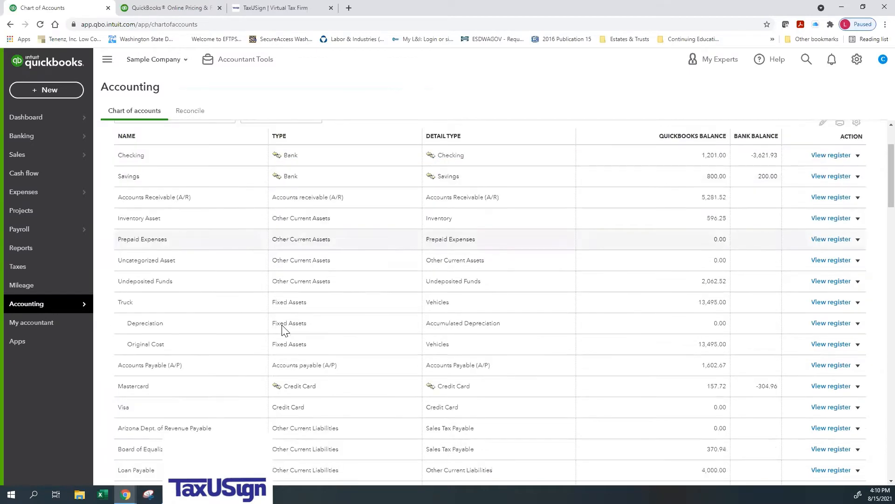
scroll(283, 330, "down", 2)
scroll(283, 330, "down", 3)
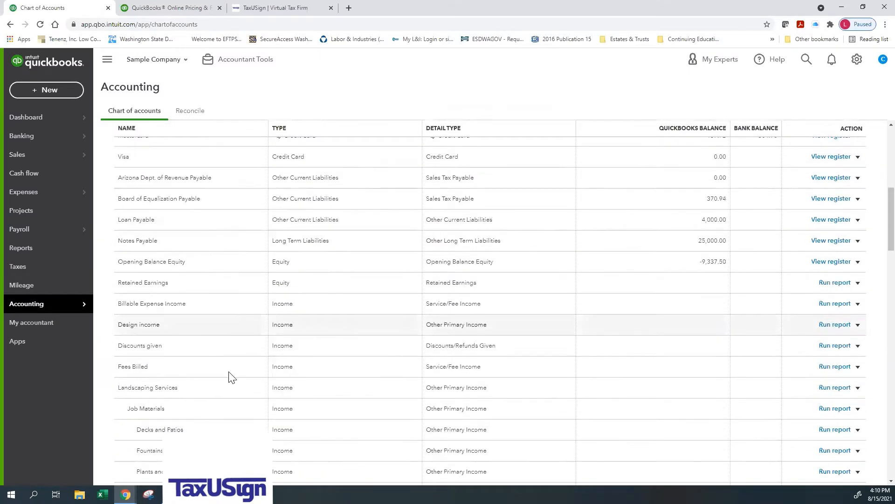
scroll(235, 405, "down", 10)
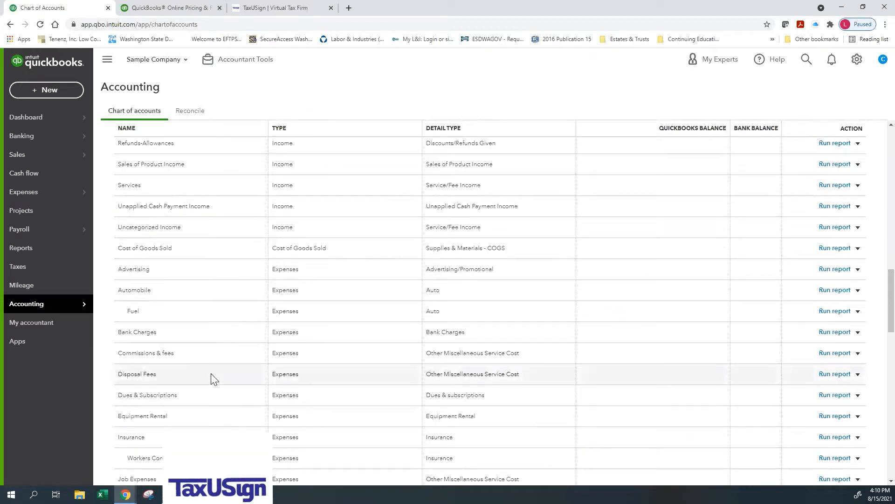
scroll(311, 345, "up", 8)
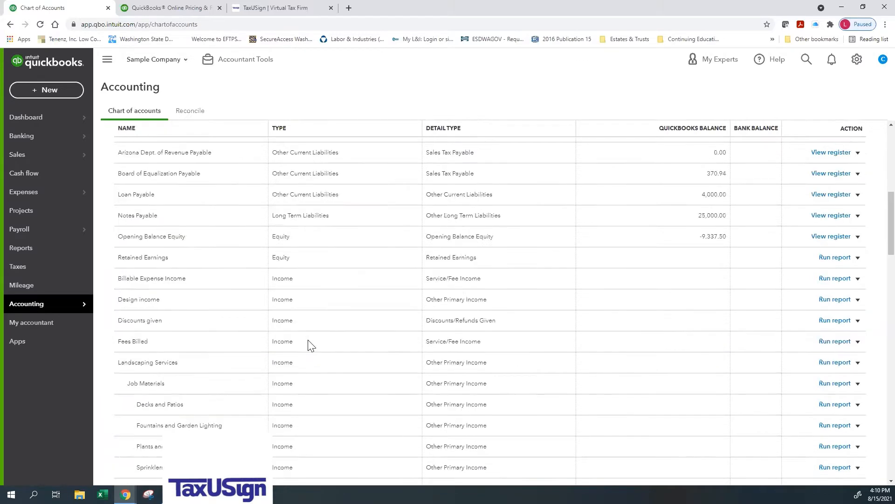
scroll(312, 345, "up", 6)
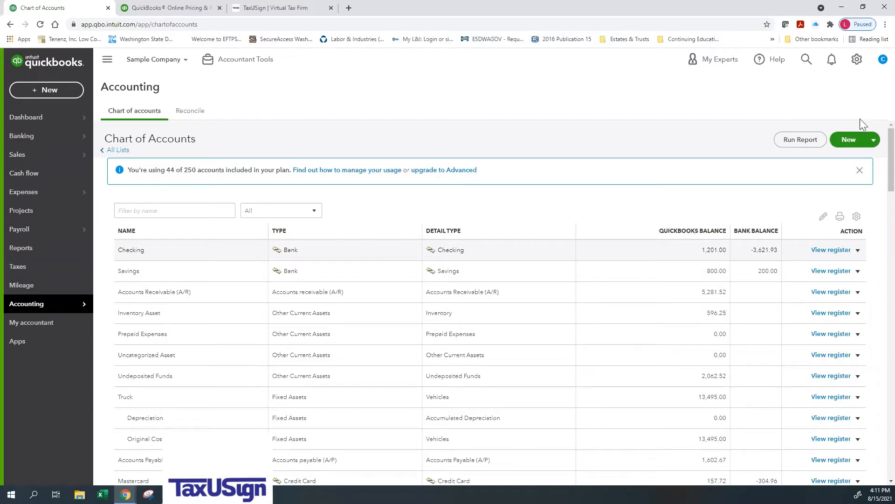
Step: Create a Bank account with detail type Checking, named Chase Chk # plus the account's last four digits, and save it
left_click(849, 140)
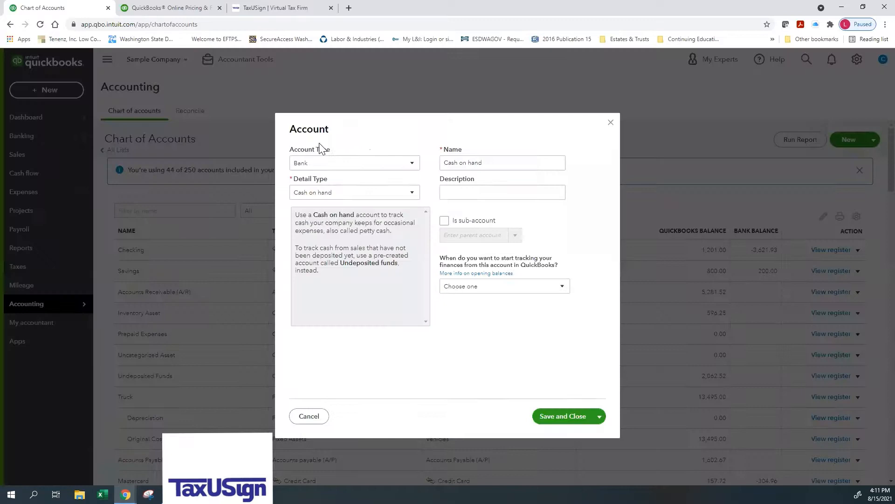
left_click(316, 195)
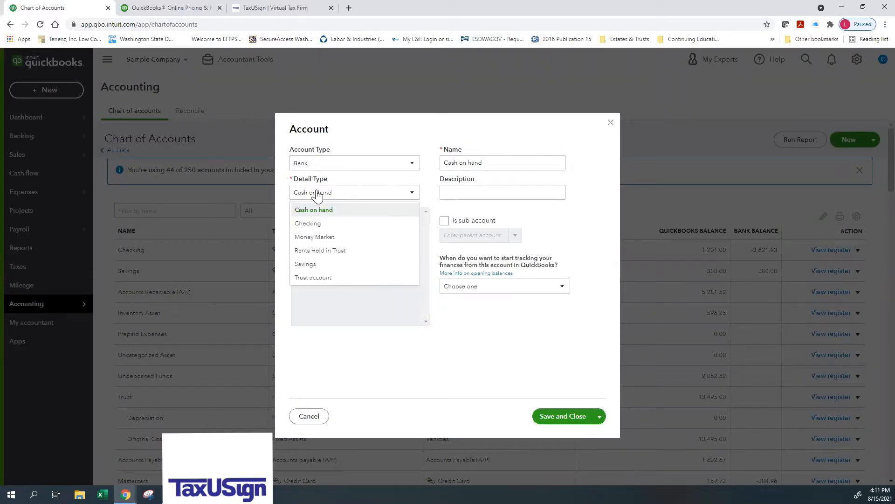
left_click(313, 226)
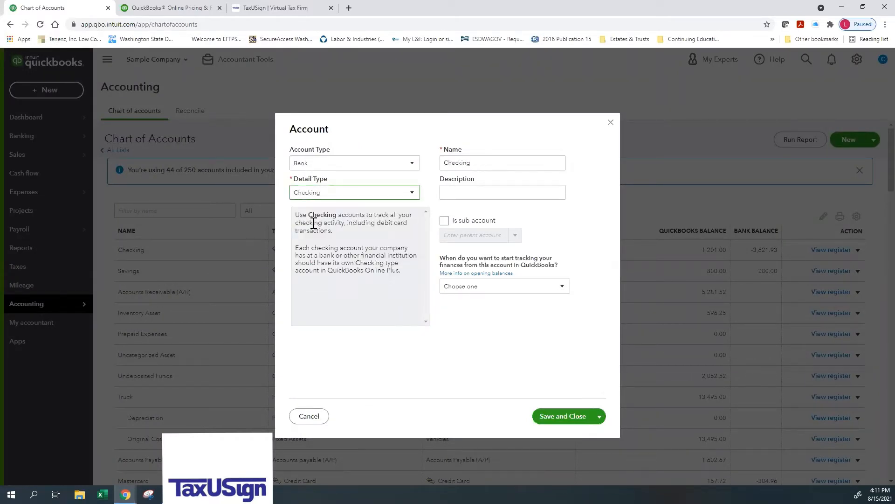
double_click(488, 161)
type("Chas")
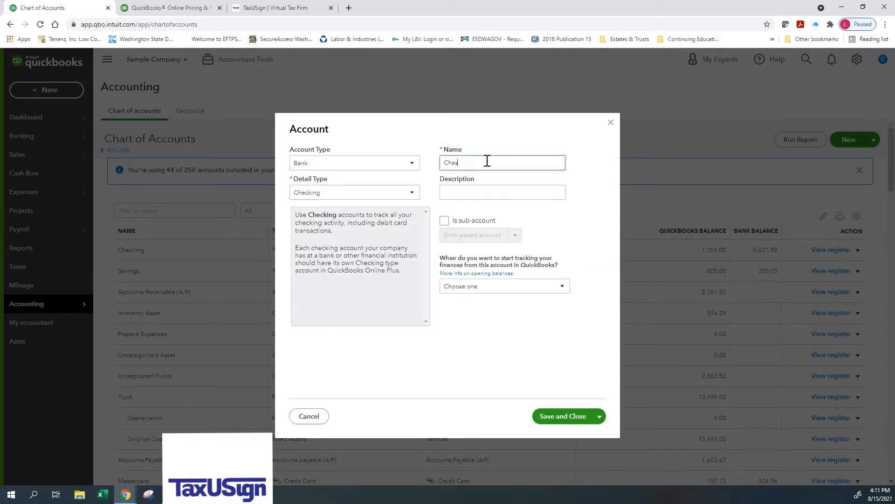
type("e Chi")
type(" #1234")
left_click(563, 416)
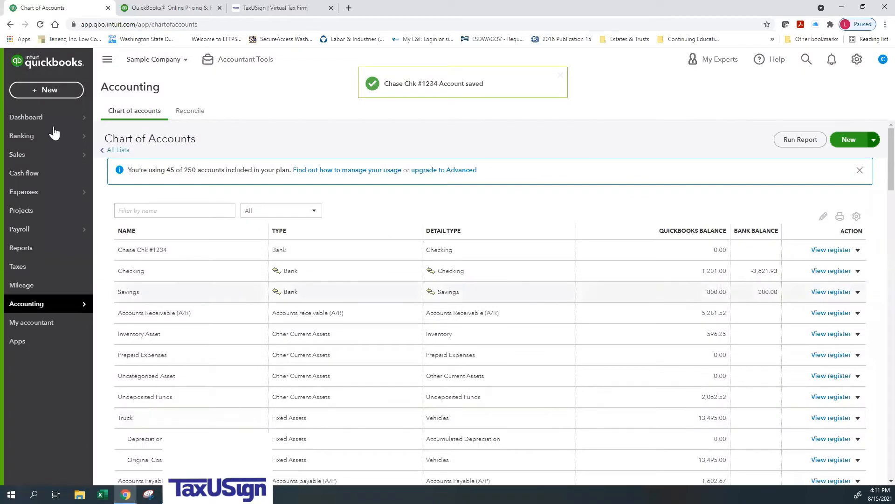
Step: Go from the dashboard to connecting accounts and examine the Checking account's bank transactions that are waiting for review
left_click(36, 125)
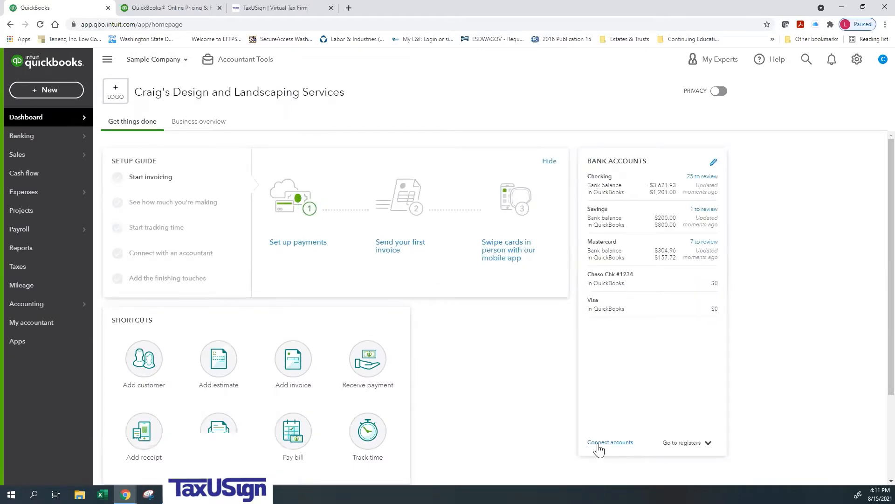
left_click(599, 445)
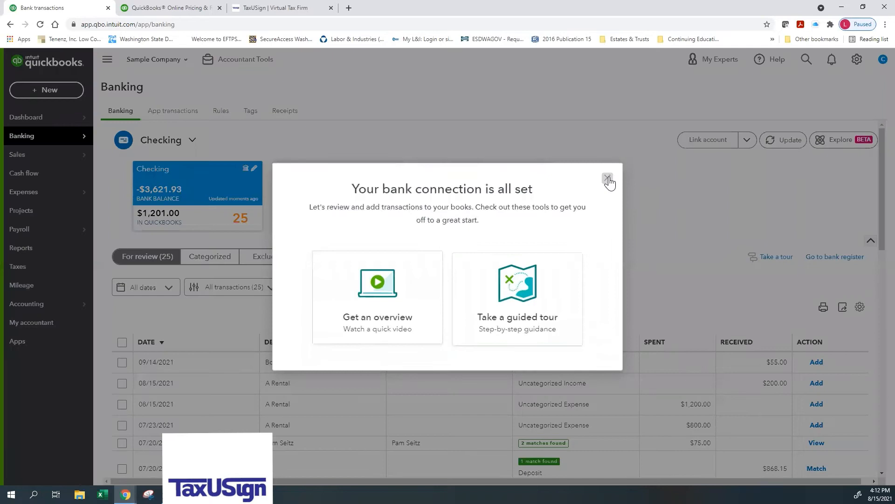
left_click(609, 179)
scroll(390, 329, "down", 10)
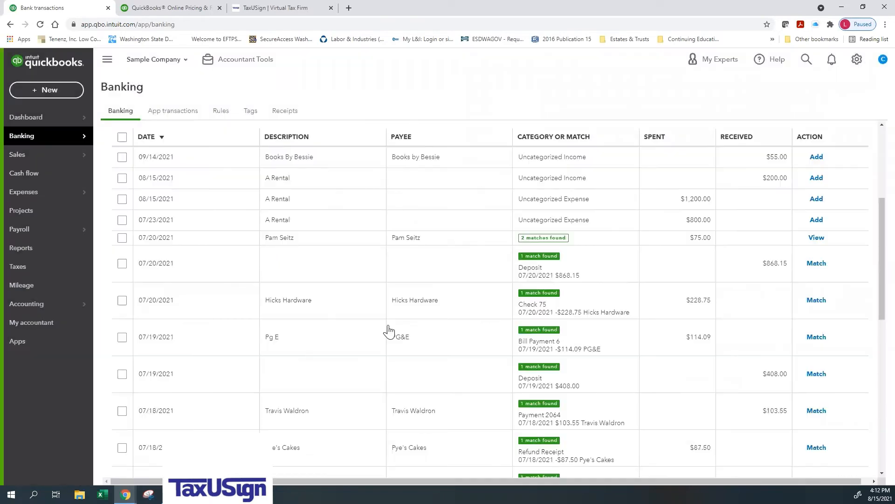
scroll(390, 329, "down", 5)
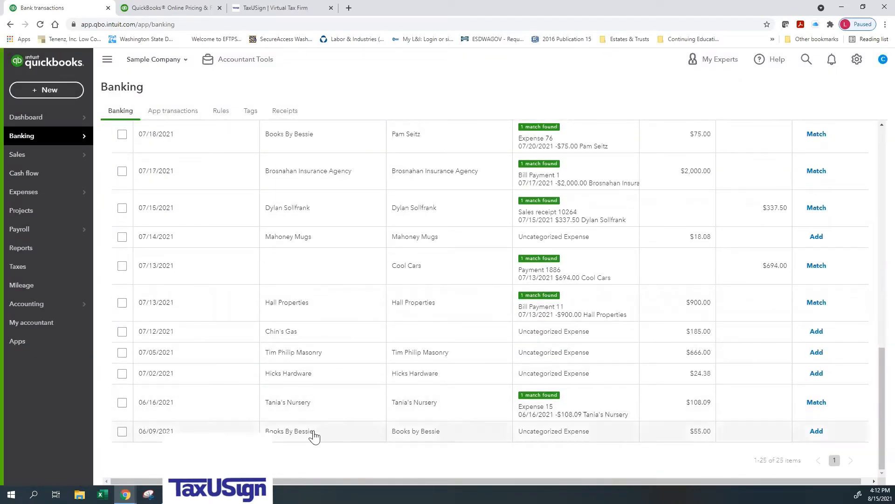
scroll(315, 435, "up", 15)
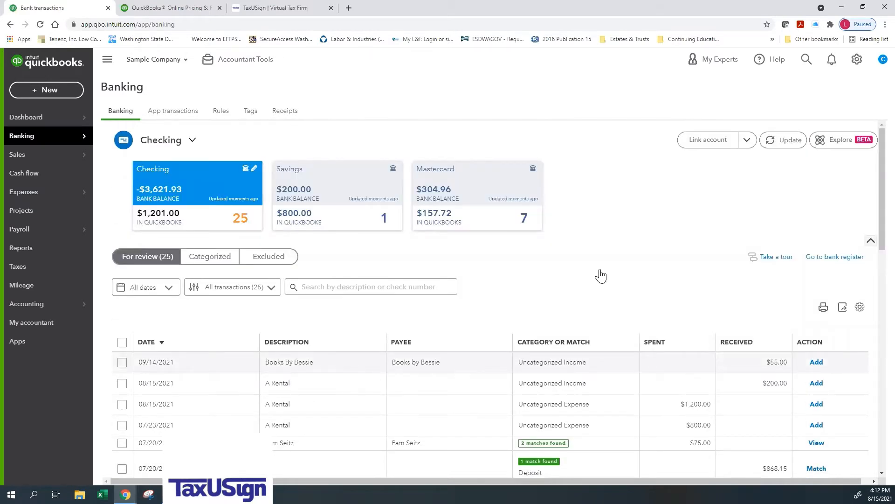
scroll(600, 274, "down", 2)
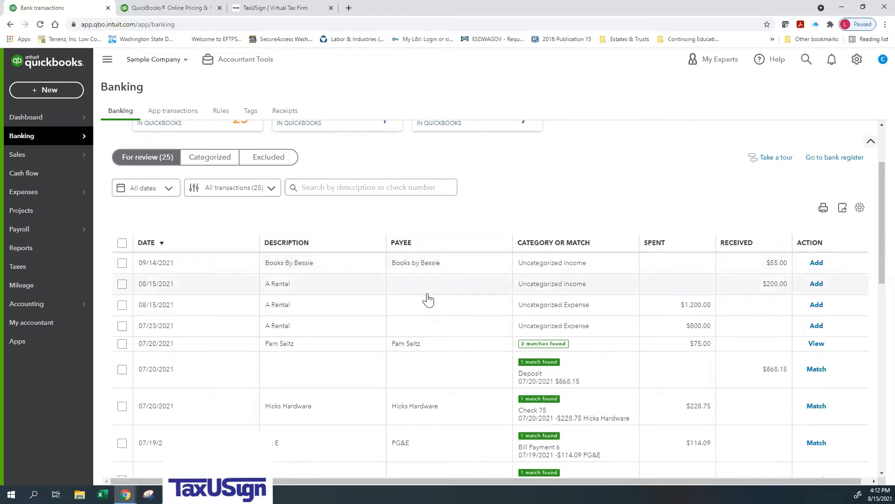
scroll(410, 278, "down", 1)
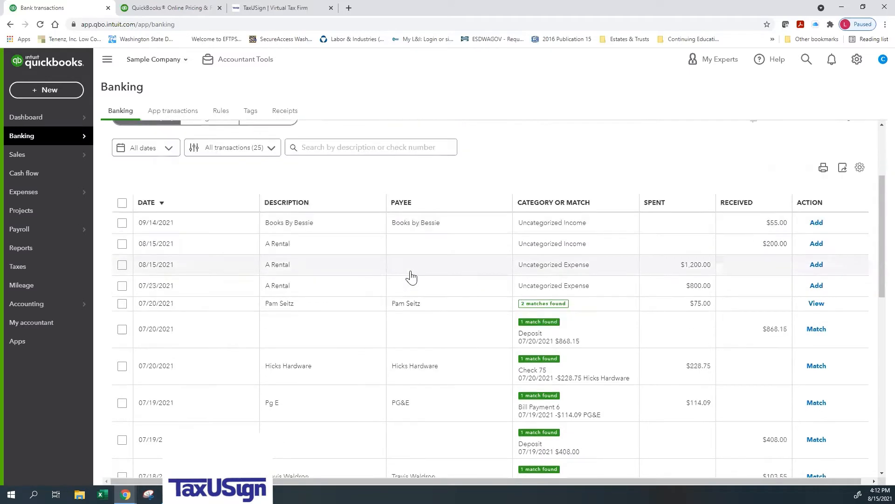
Step: Add A Rental as a new vendor and assign it as payee of the 08/15/2021 A Rental expense of $1,200.00
left_click(408, 277)
left_click(189, 335)
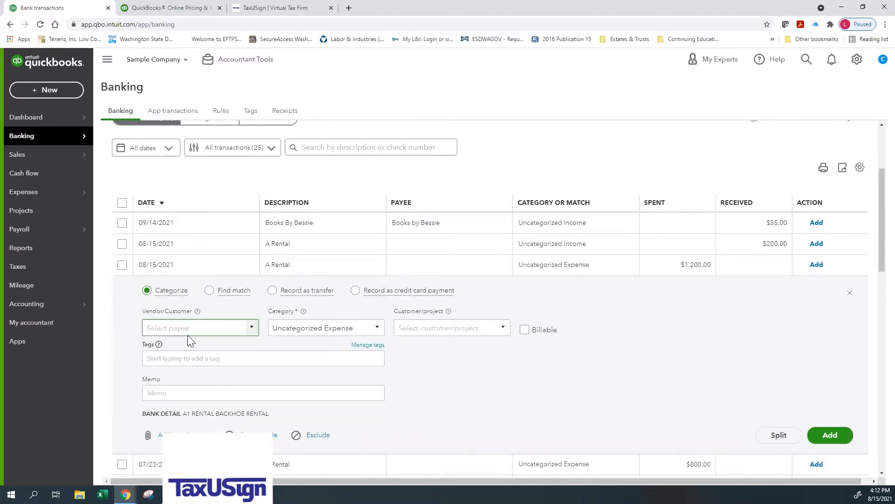
type("A Re")
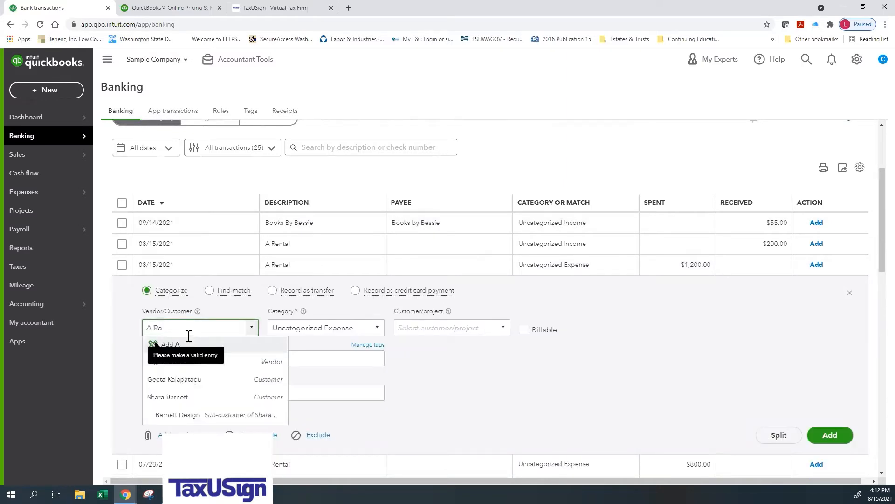
type("ntal")
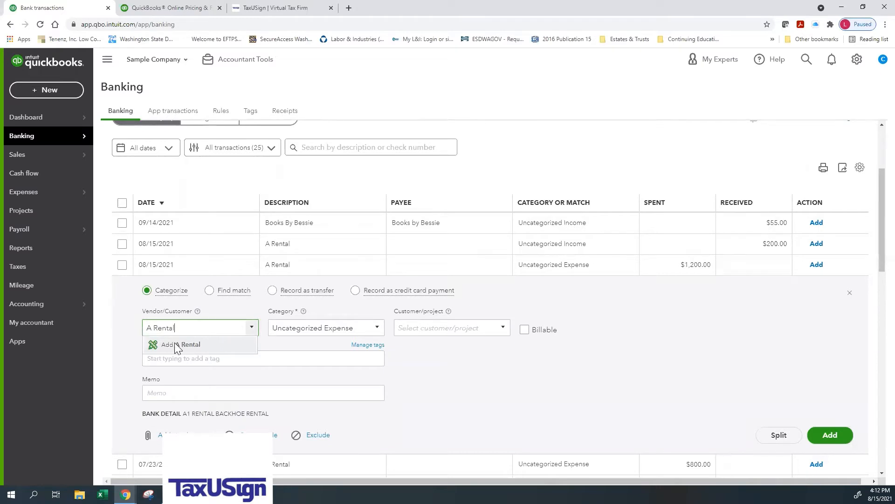
left_click(177, 345)
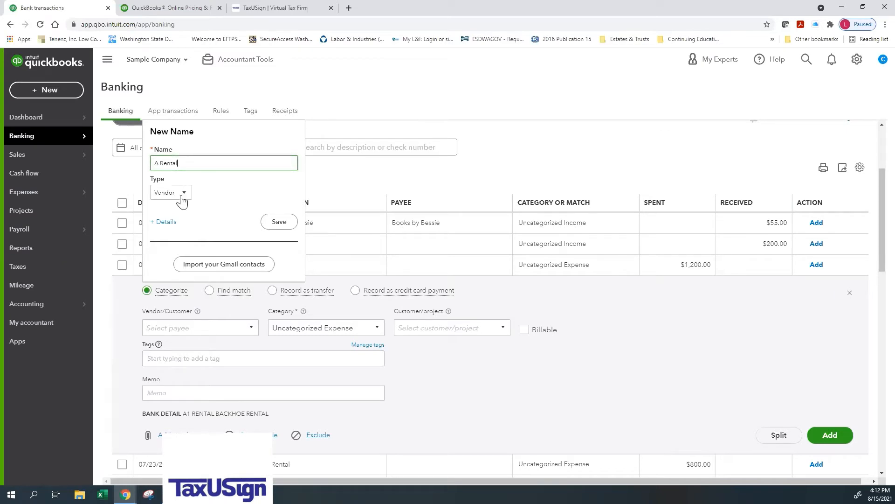
left_click(182, 196)
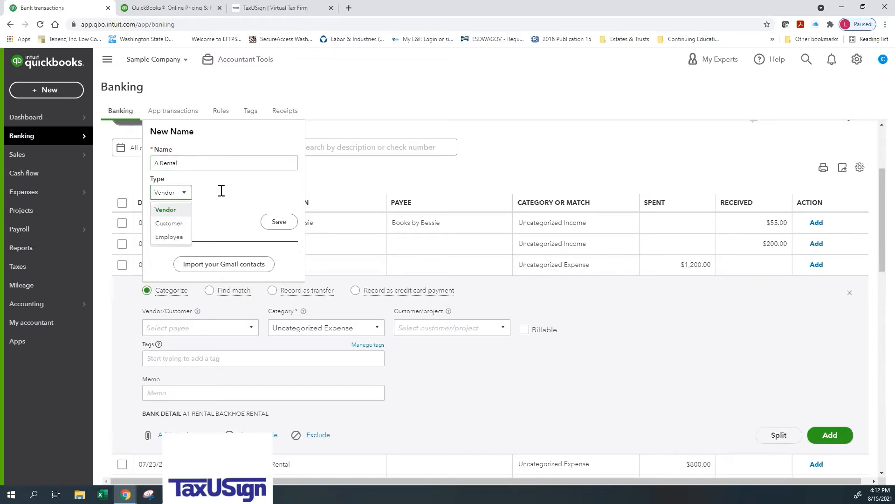
left_click(159, 225)
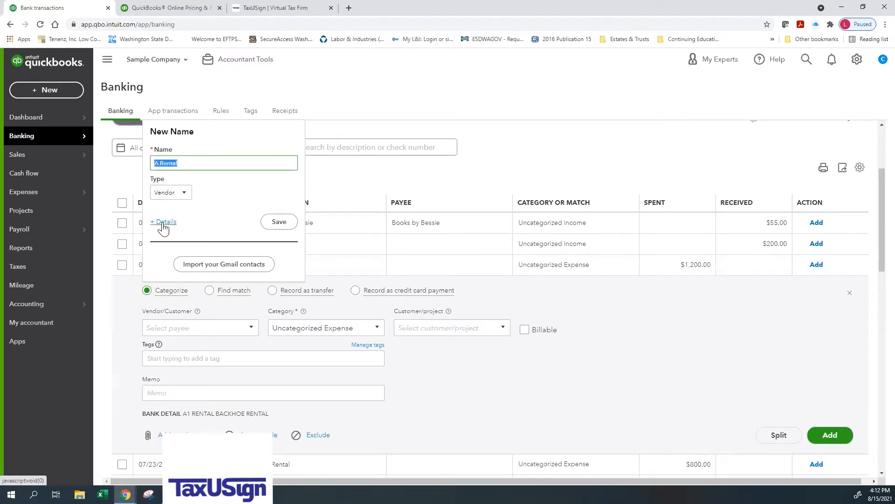
left_click(279, 222)
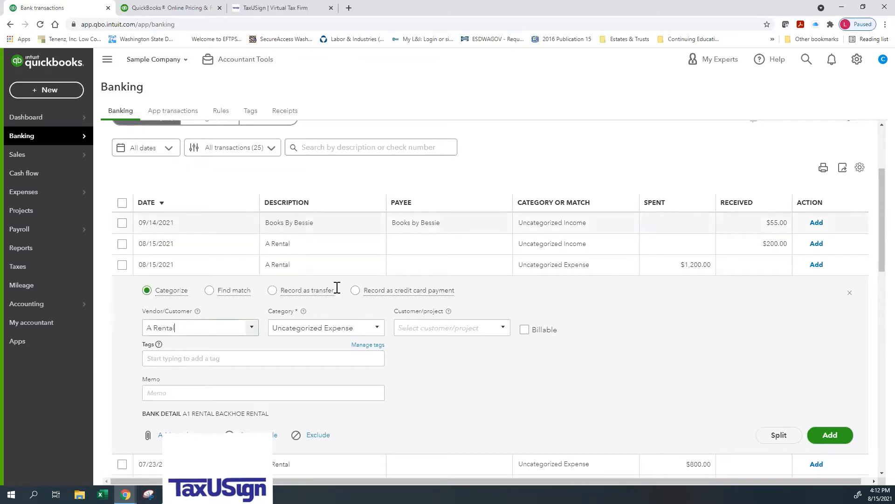
Step: Categorize the 08/15/2021 A Rental expense of $1,200.00 under the Equipment Rental expense account
left_click(348, 329)
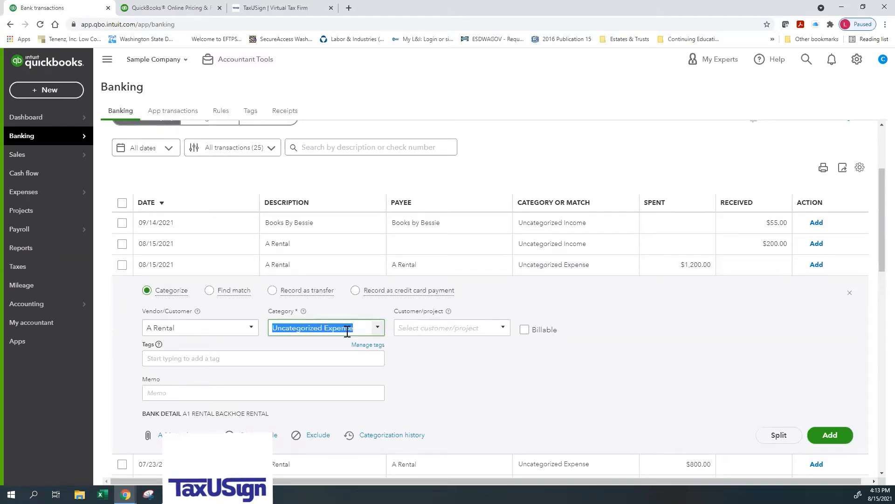
type("rental")
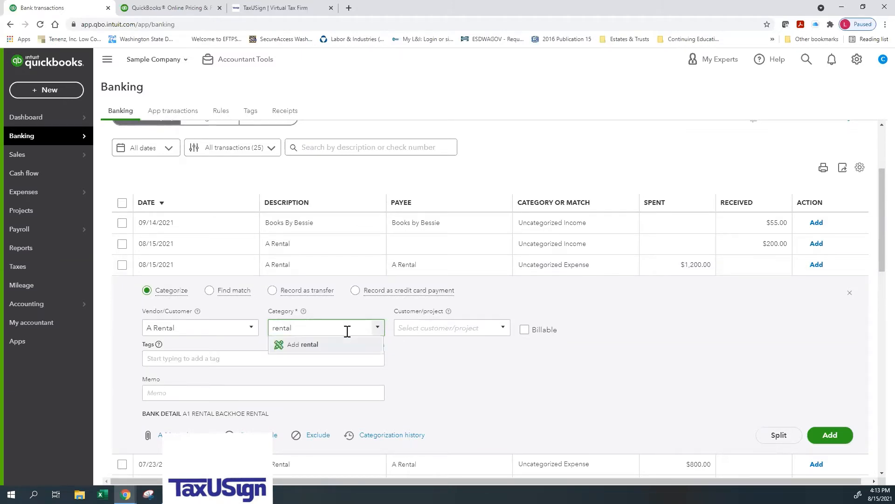
type("Equipment R")
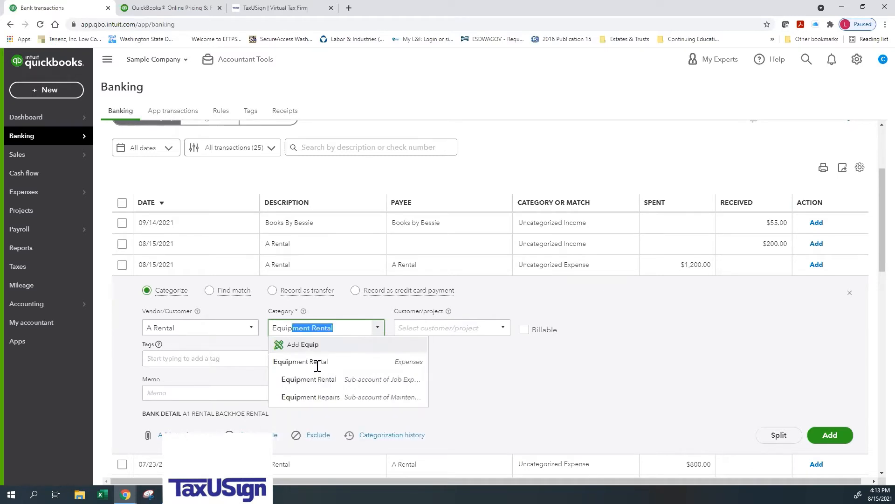
left_click(317, 365)
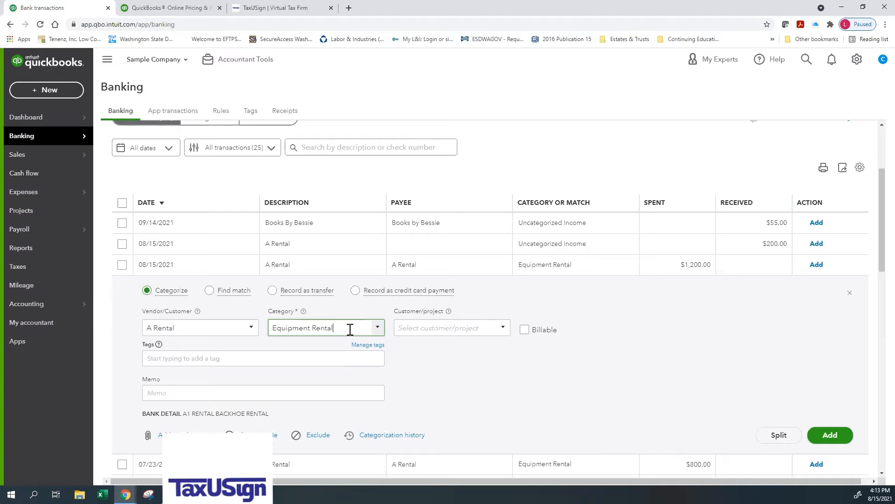
Step: Replace the A Rental expense's category with Ask My Accountant and start adding it as a new account
left_click_drag(350, 330, 269, 327)
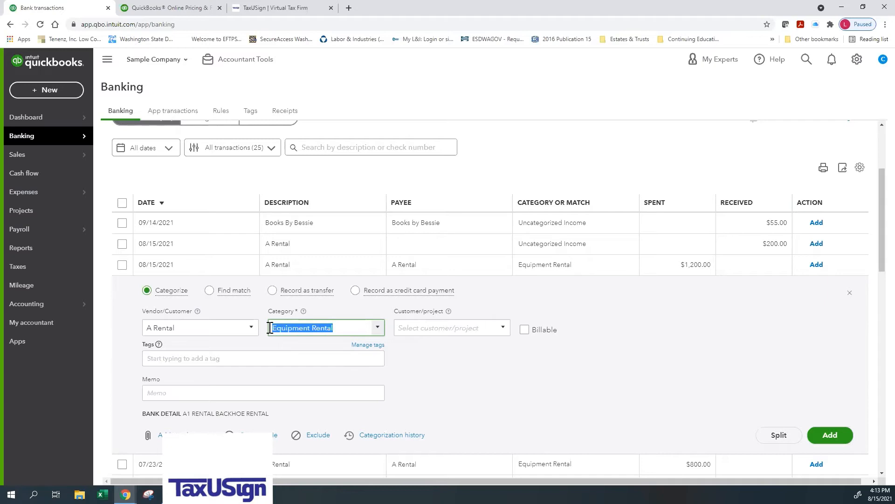
type("a")
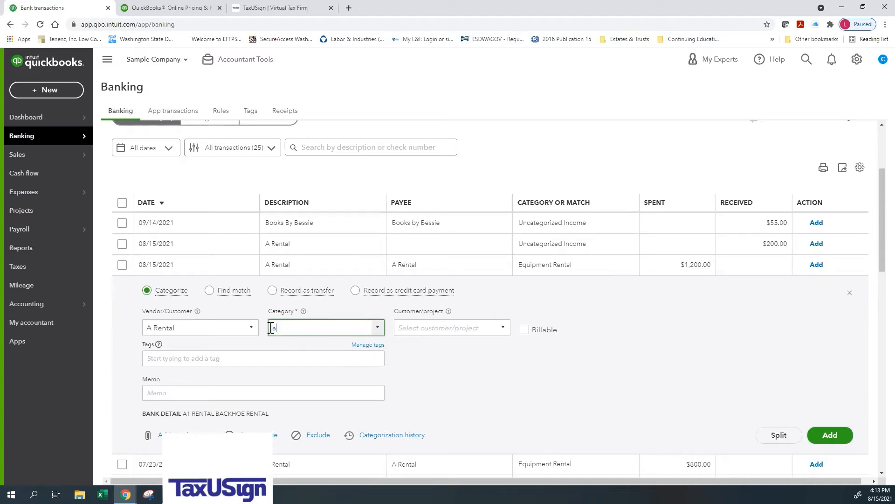
type("sk")
key("BackSpace")
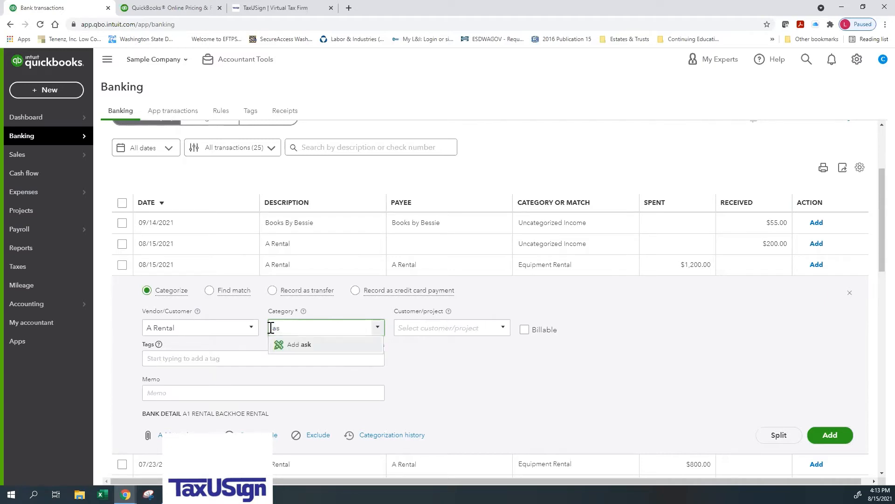
key("BackSpace")
key("BackSpace")
type("Ask My Accountant")
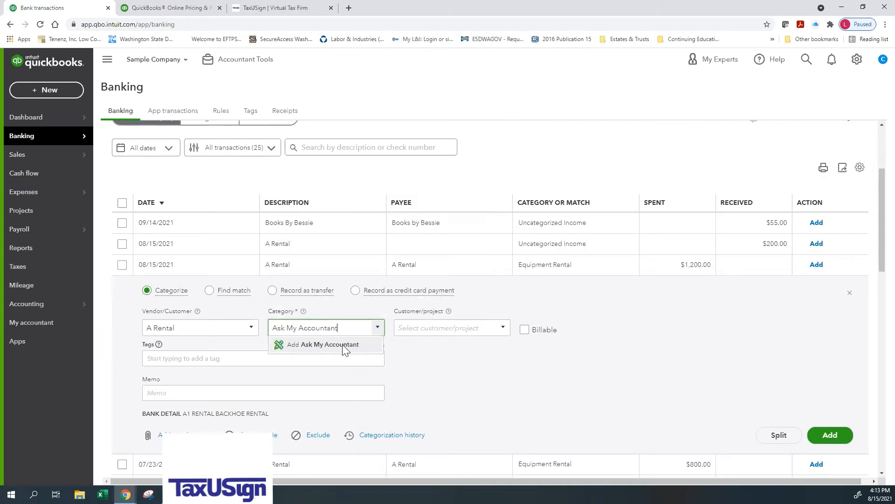
left_click(343, 347)
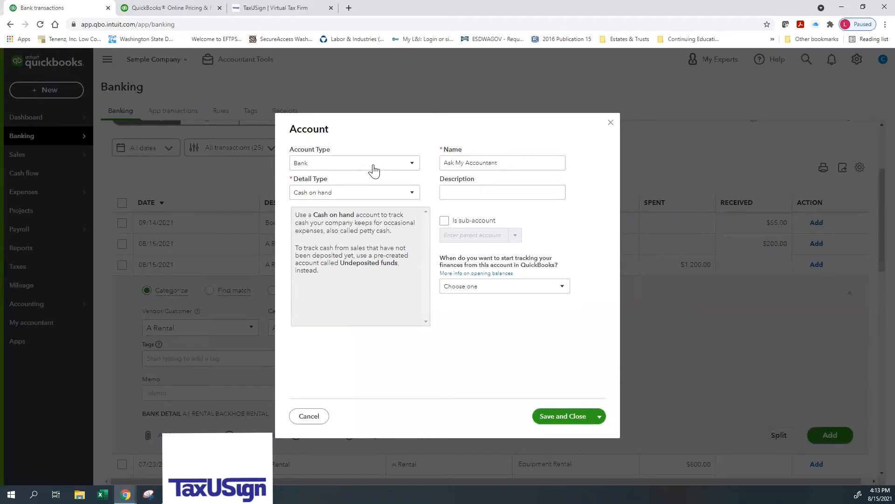
Step: Set the Ask My Accountant account's type to Expenses, keep the detail type Advertising/Promotional, and save it
left_click(374, 170)
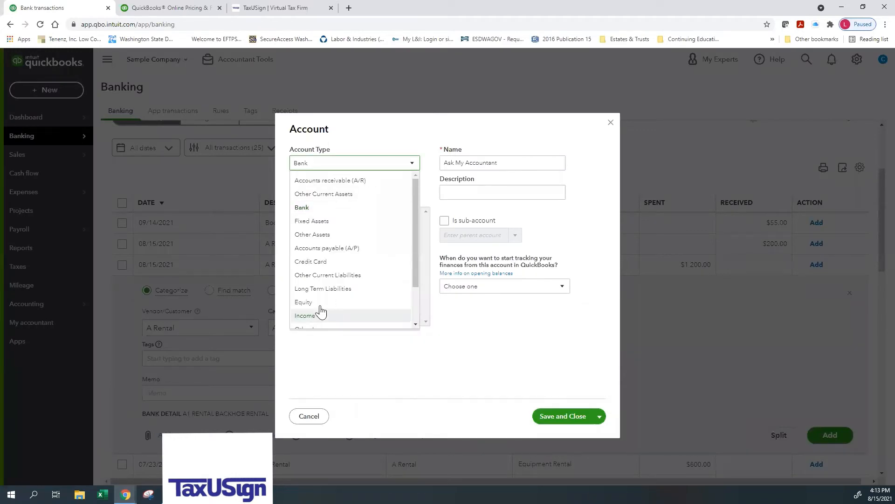
scroll(321, 311, "down", 1)
left_click(320, 306)
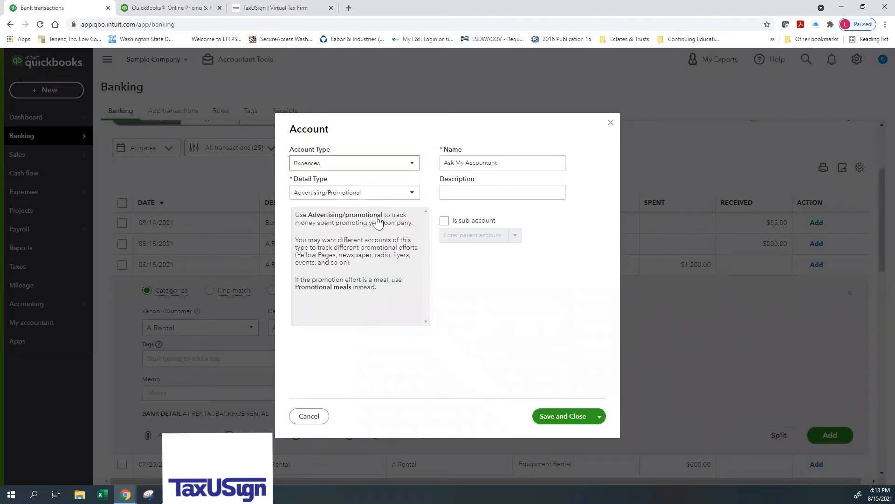
left_click(369, 193)
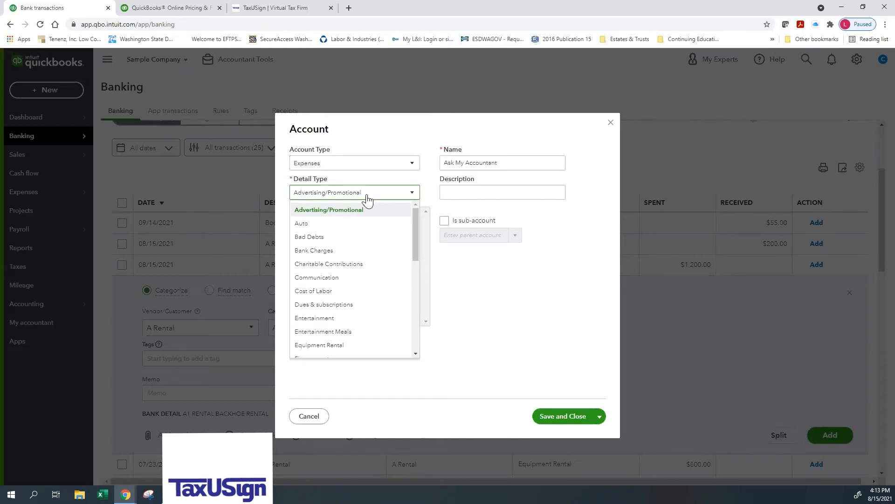
left_click(385, 193)
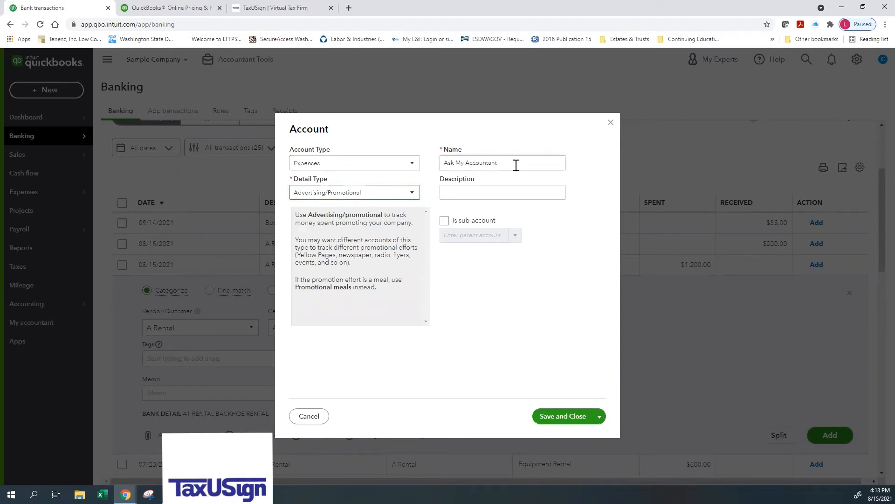
left_click(562, 416)
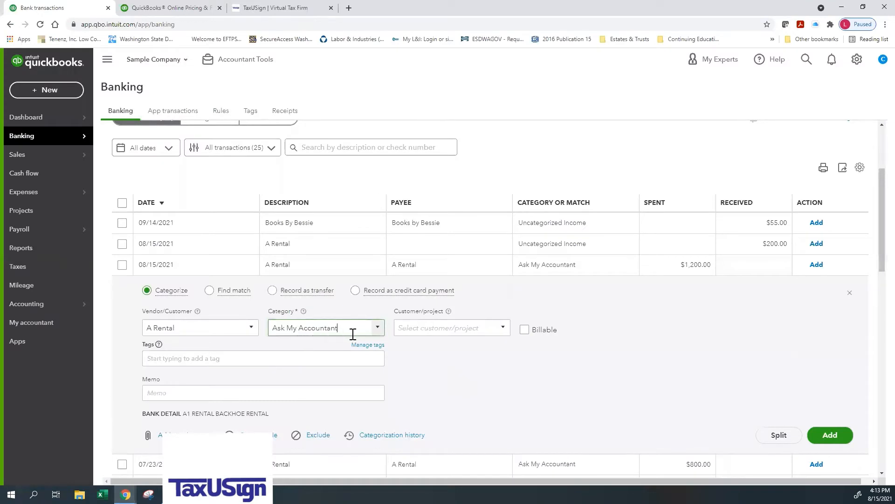
Step: Enter the memo "rented equipment" for the $1,200.00 A Rental expense and add the transaction to the books
left_click(201, 392)
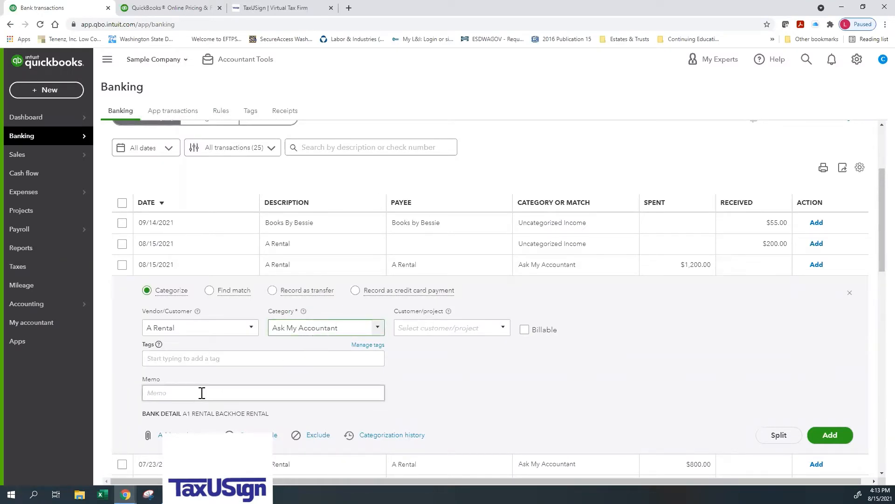
left_click(201, 393)
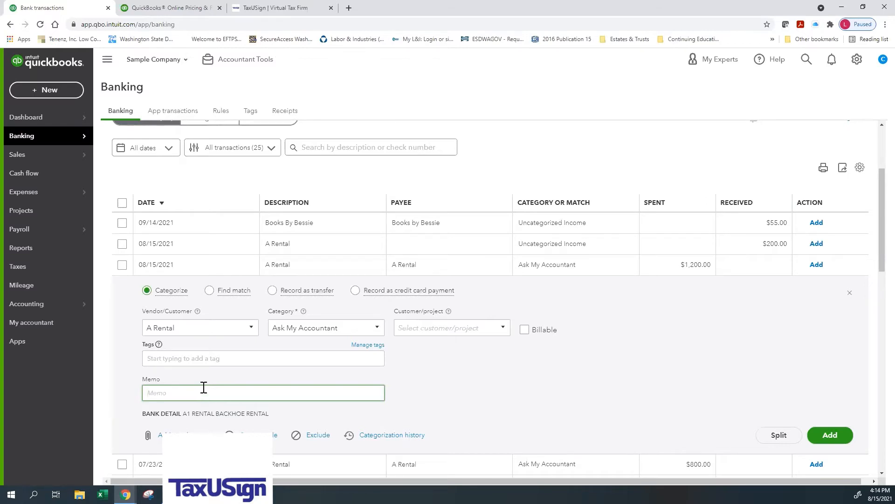
type("a renting")
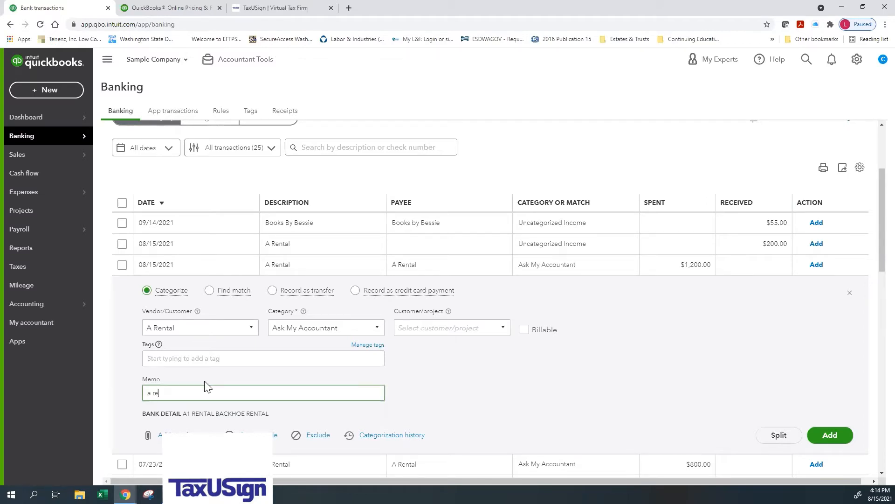
key("BackSpace")
key("BackSpace")
key("BackSpace")
key("BackSpace")
key("BackSpace")
key("BackSpace")
key("BackSpace")
key("BackSpace")
key("BackSpace")
key("BackSpace")
type("retn")
key("BackSpace")
key("BackSpace")
type("nted equipment")
left_click(830, 435)
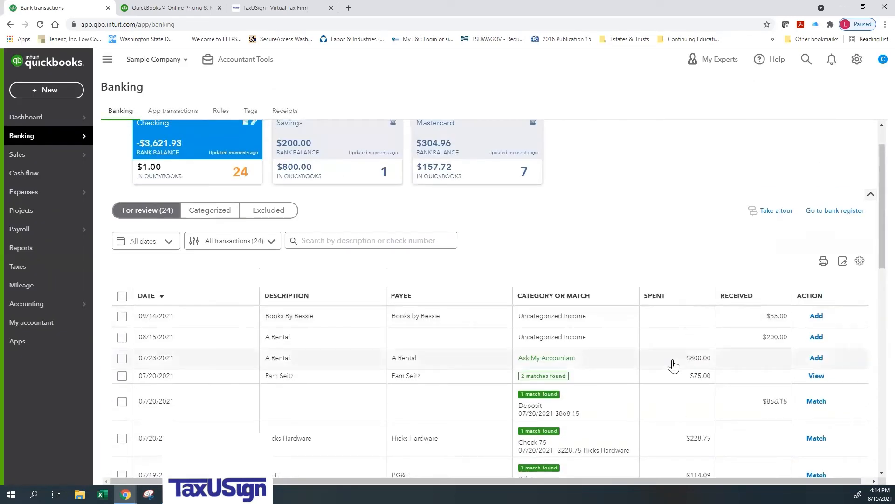
Step: Open the Checking account's bank register, dismiss the register basics tour, and examine the recorded transactions
scroll(672, 361, "down", 1)
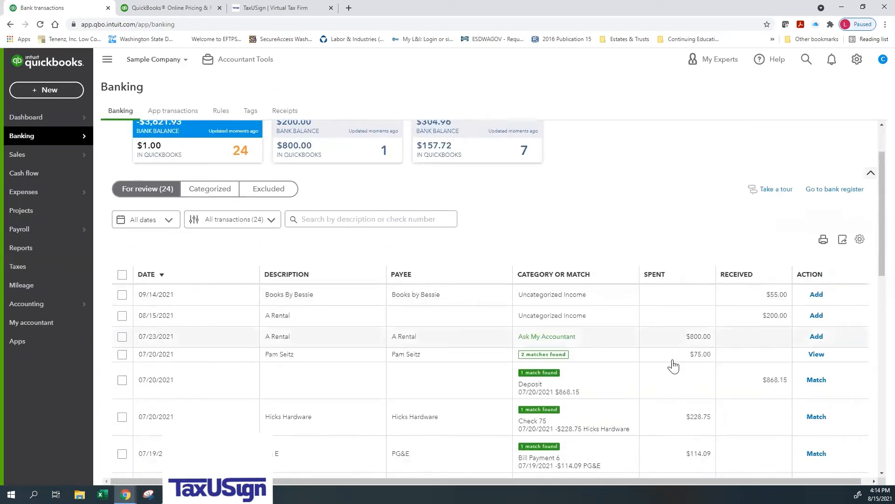
scroll(673, 366, "down", 2)
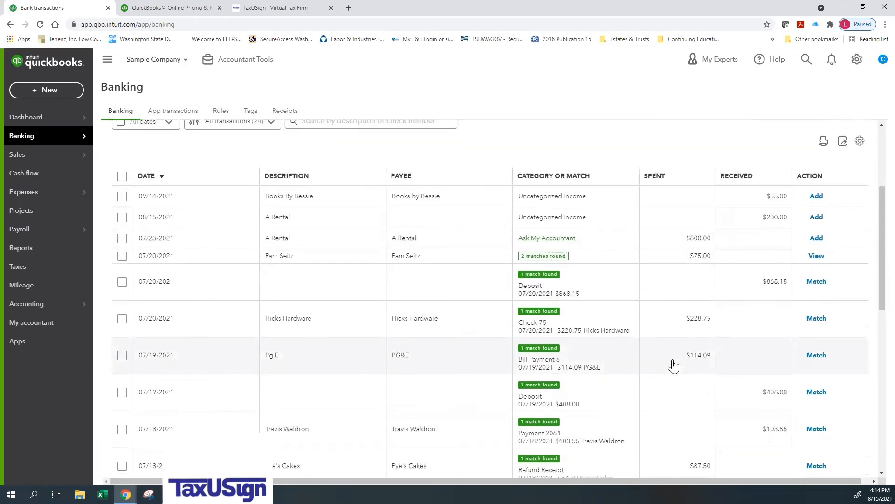
scroll(673, 366, "up", 3)
left_click(840, 258)
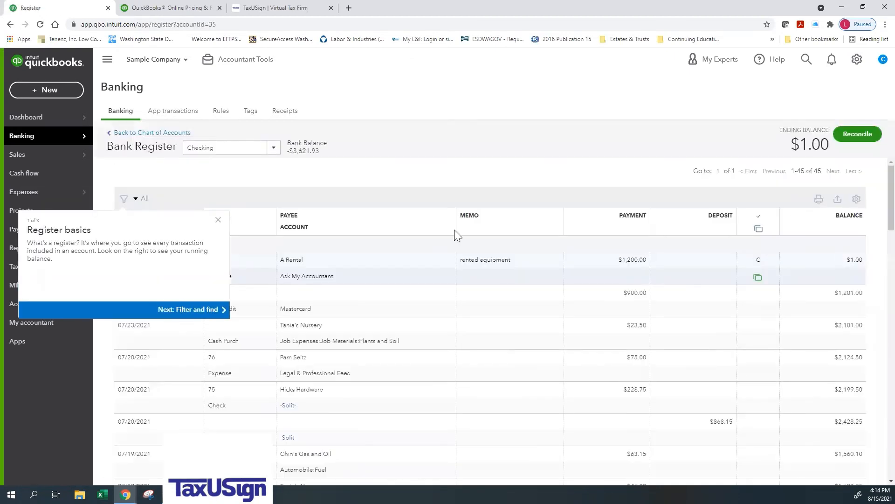
left_click(218, 220)
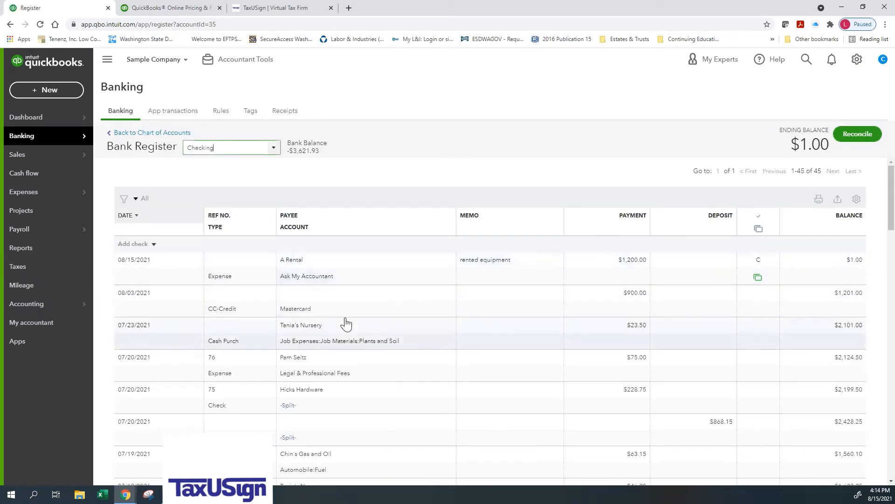
scroll(346, 323, "down", 1)
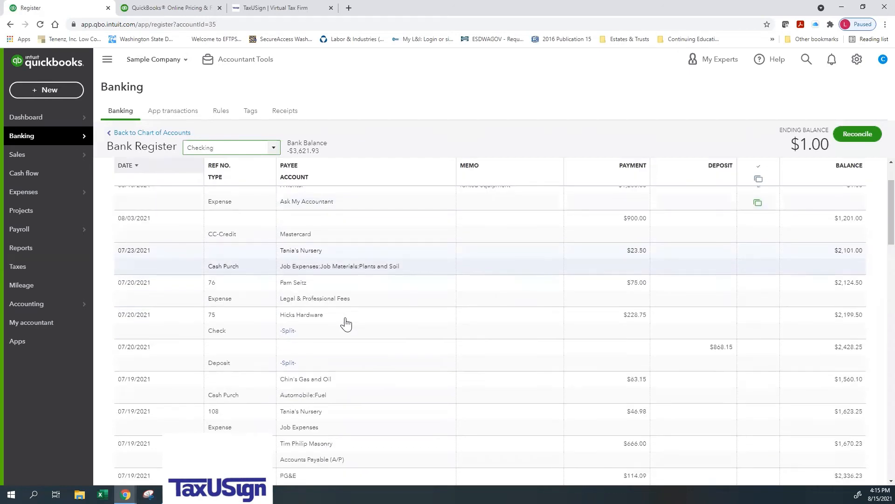
scroll(344, 323, "up", 1)
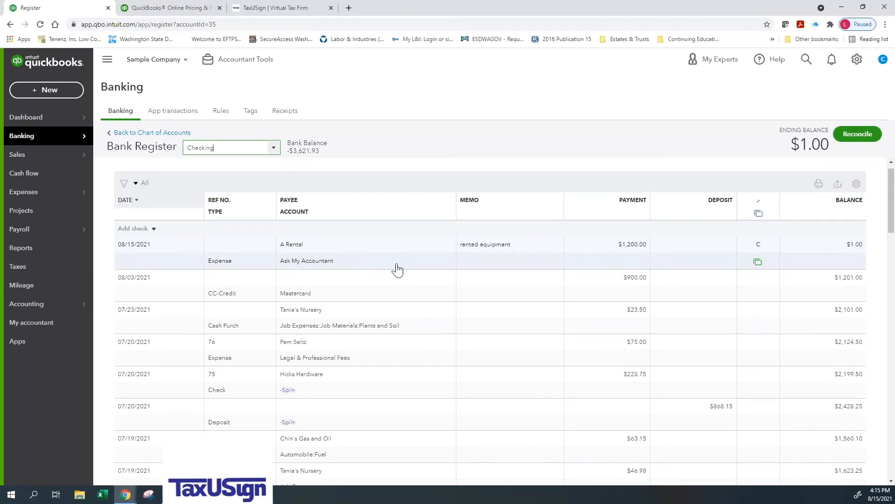
Step: Change the 08/15/2021 A Rental expense's account to Equipment Rental in the register and save the edit to the downloaded transaction
left_click(373, 266)
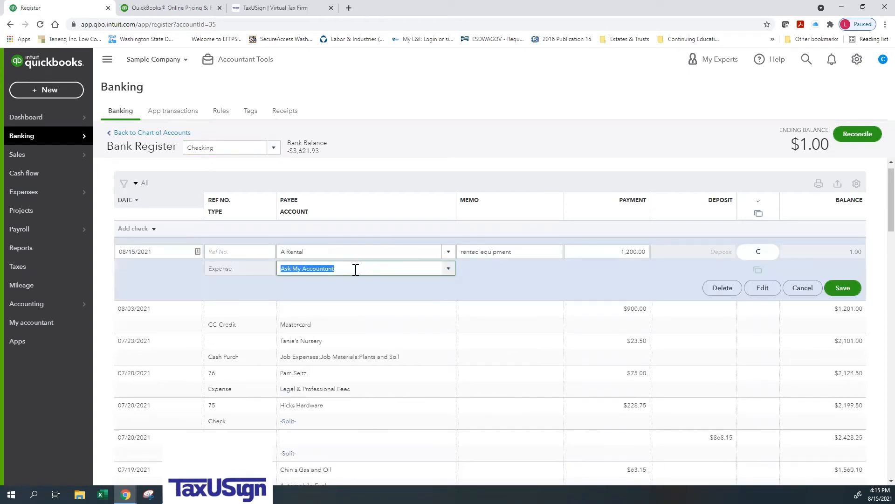
type("Equipment Rental")
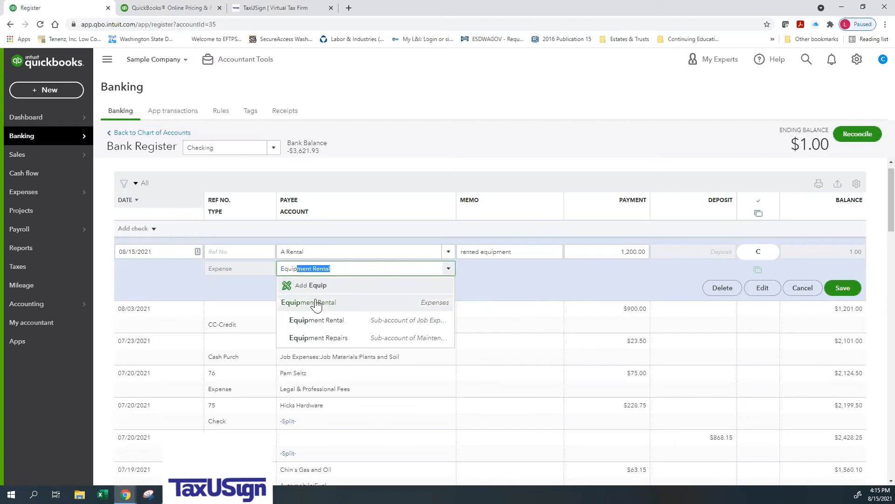
left_click(319, 321)
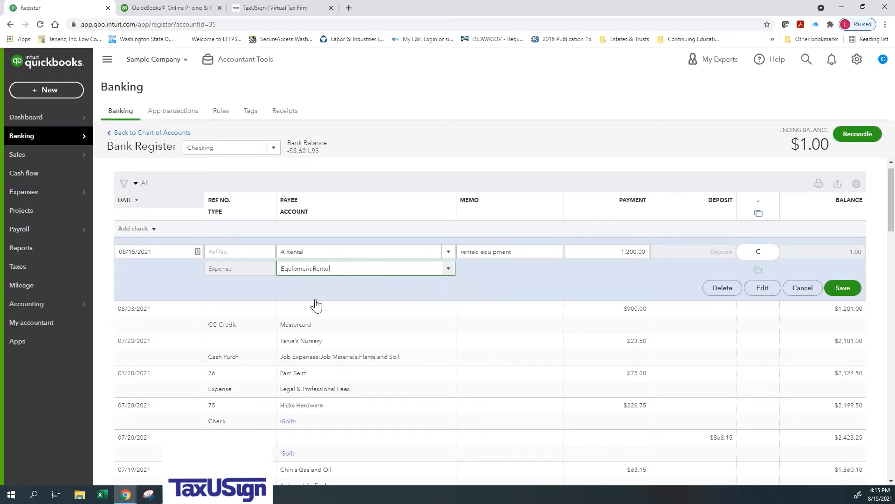
left_click(847, 291)
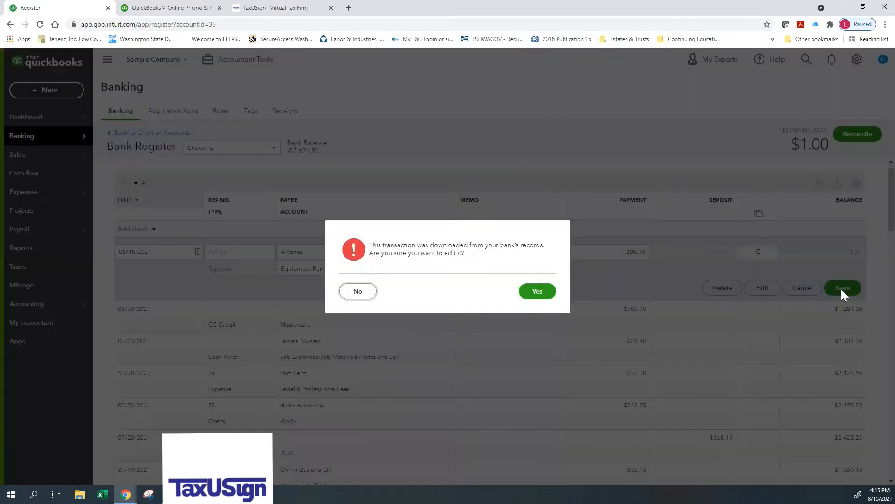
left_click(537, 291)
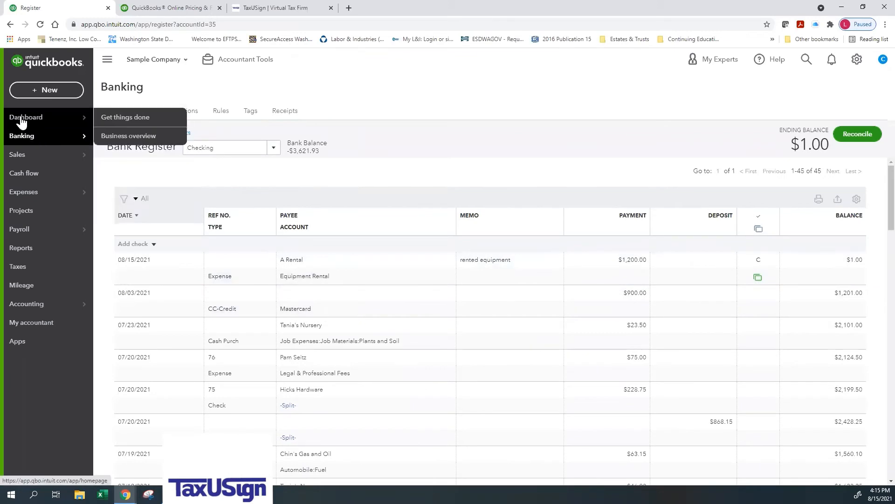
Step: Return to the dashboard, open the Checking account's bank transactions, and review the suggested matches and uncategorized items
left_click(21, 121)
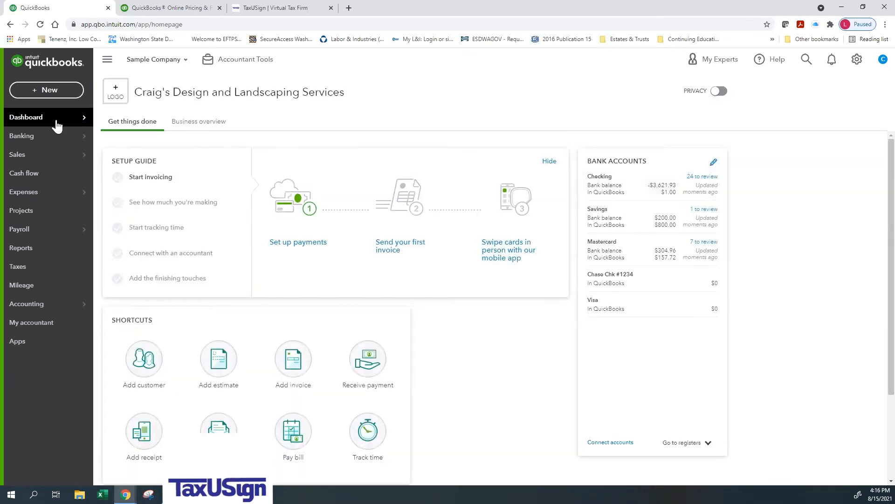
left_click(623, 192)
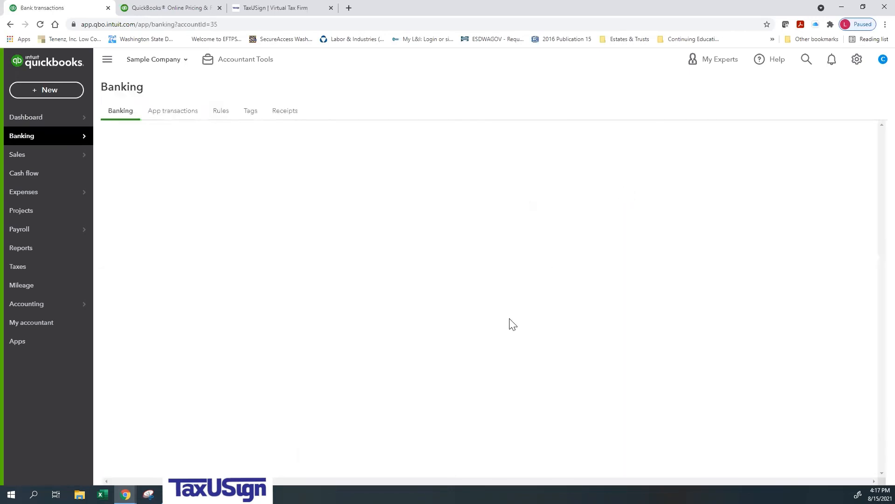
scroll(476, 365, "down", 10)
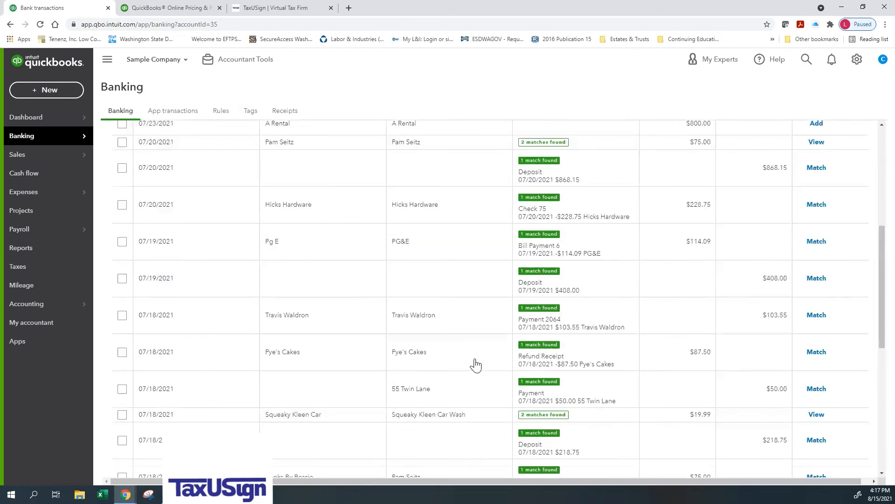
scroll(476, 365, "down", 4)
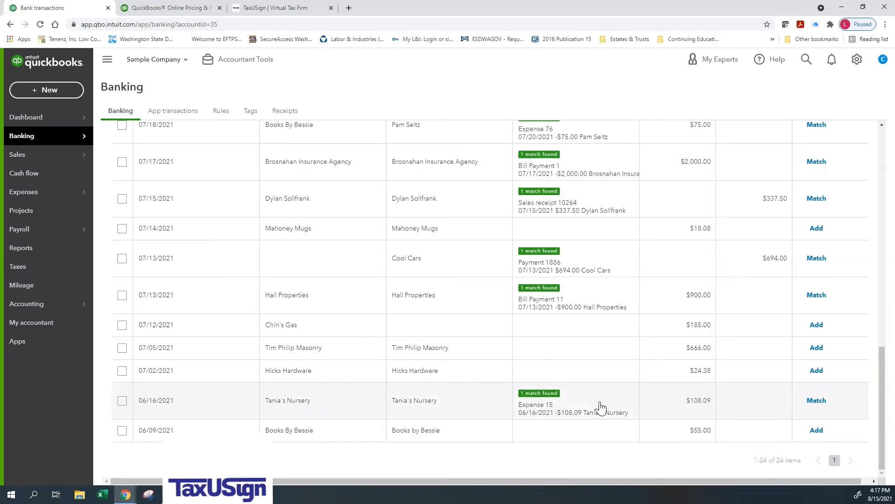
scroll(600, 407, "up", 10)
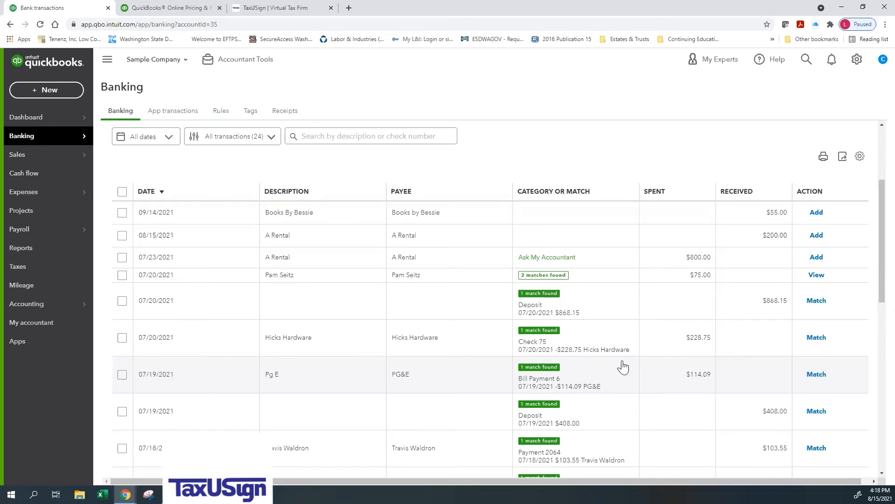
scroll(623, 367, "up", 3)
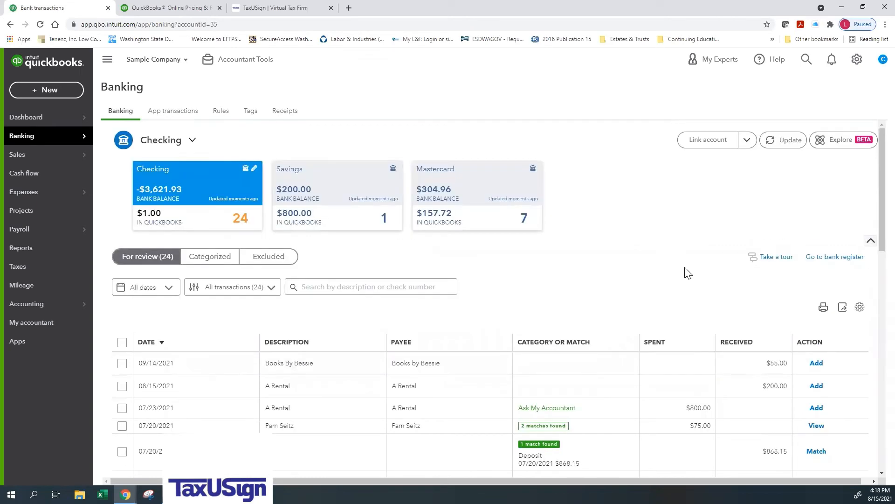
Step: Open the Checking account's bank register, dismiss the register basics tour, and review the transactions for reconciliation
left_click(822, 260)
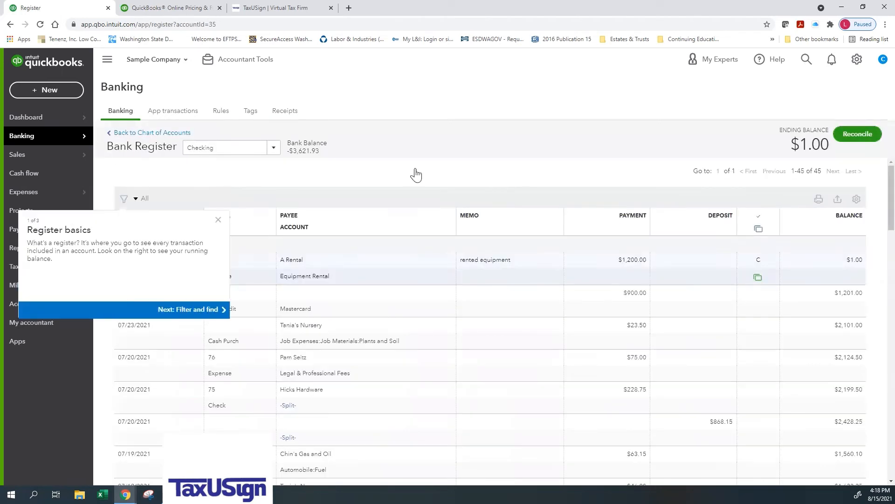
left_click(217, 219)
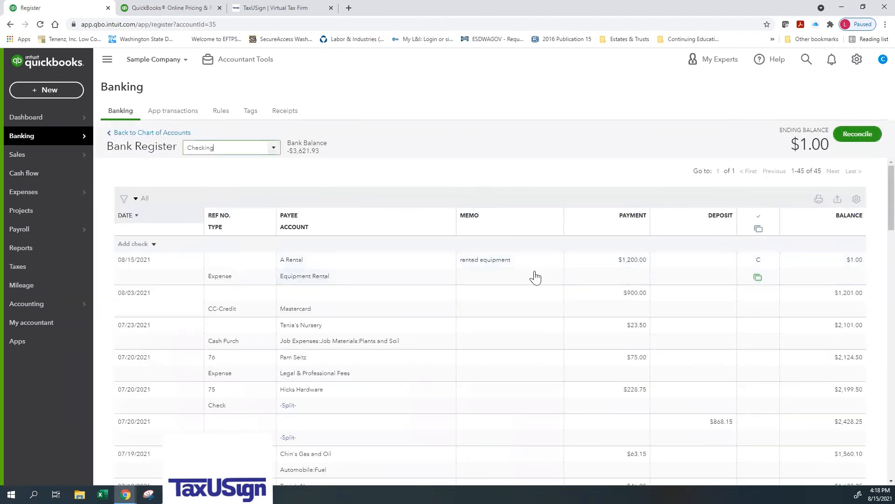
scroll(560, 299, "down", 5)
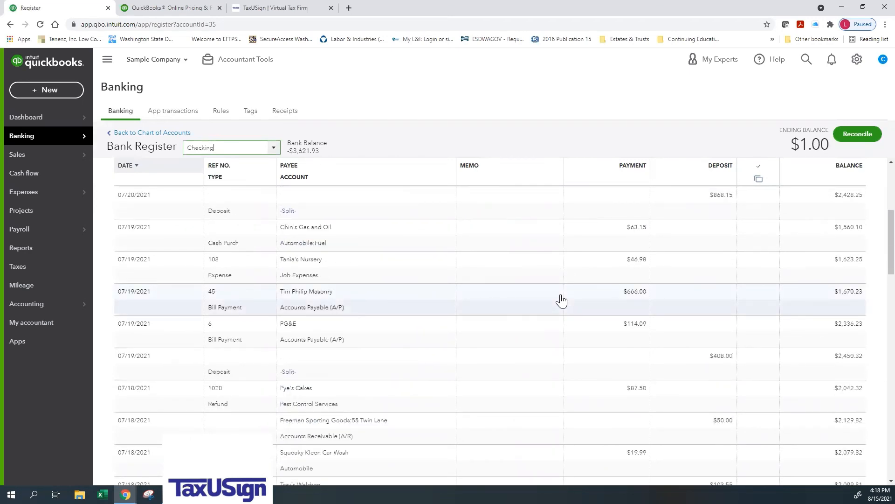
scroll(561, 301, "down", 3)
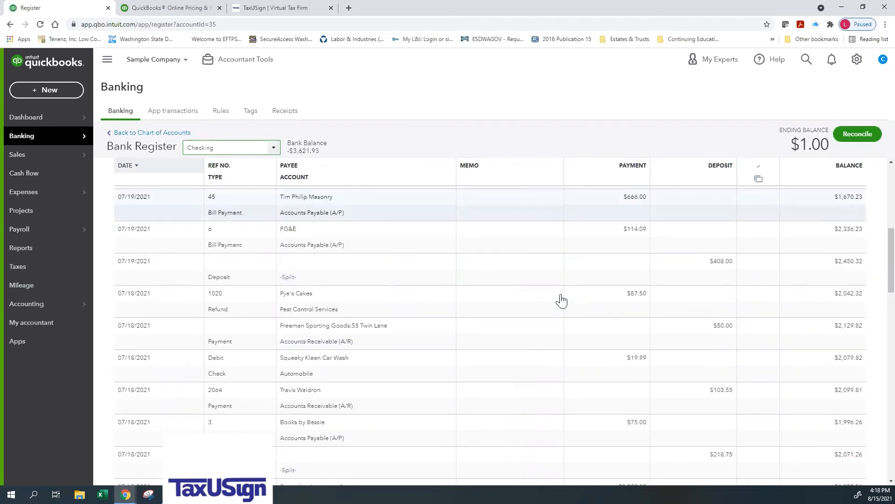
scroll(561, 301, "down", 2)
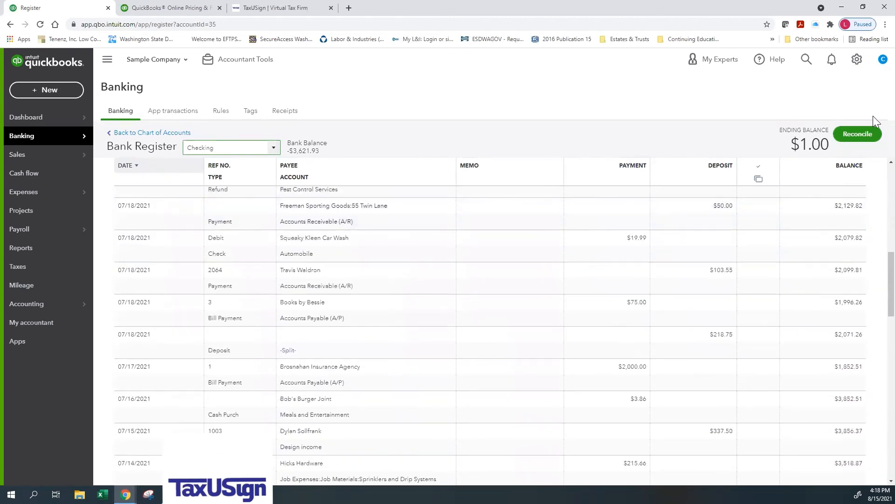
Step: Start a reconciliation of the Checking account from its register and dismiss the introduction and welcome tip
left_click(853, 141)
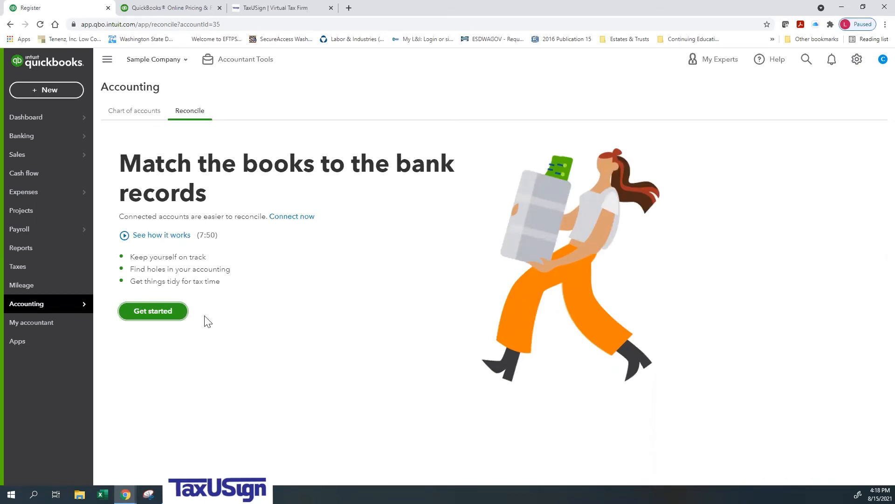
left_click(154, 313)
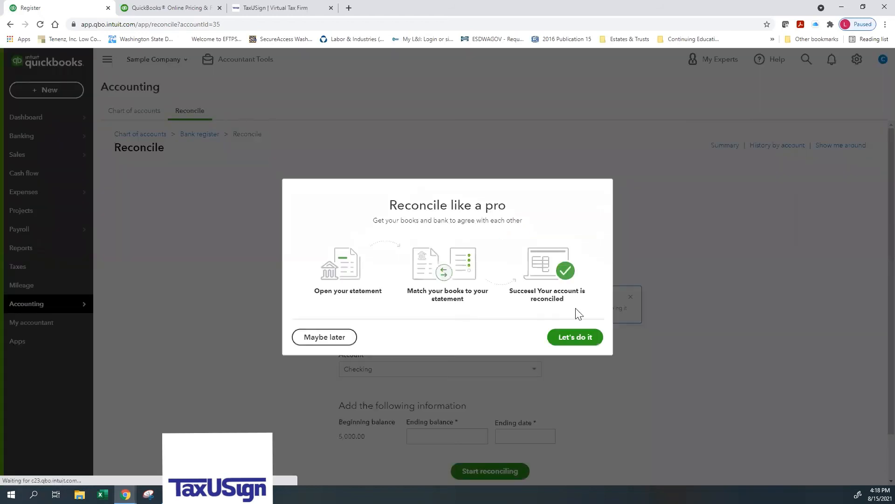
left_click(569, 336)
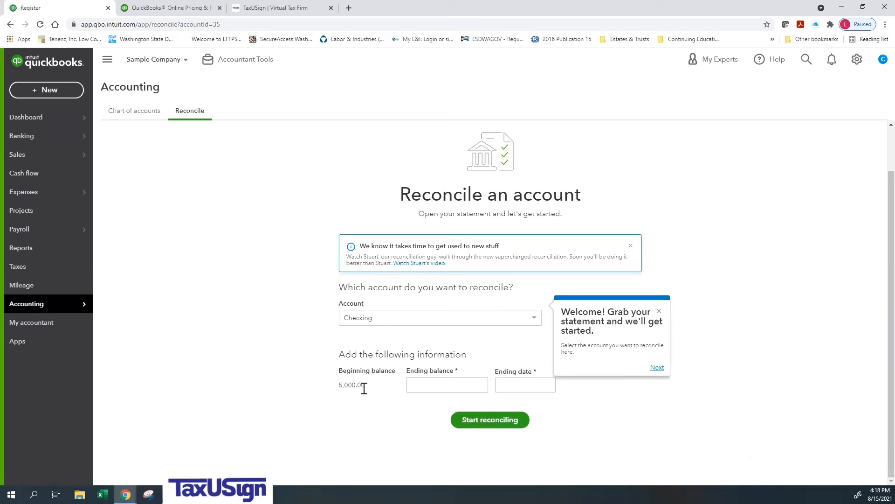
left_click(455, 386)
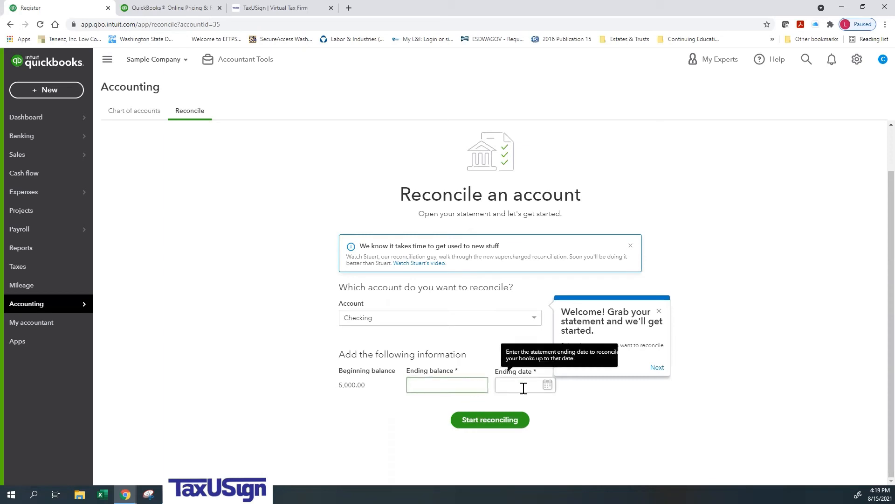
left_click(659, 310)
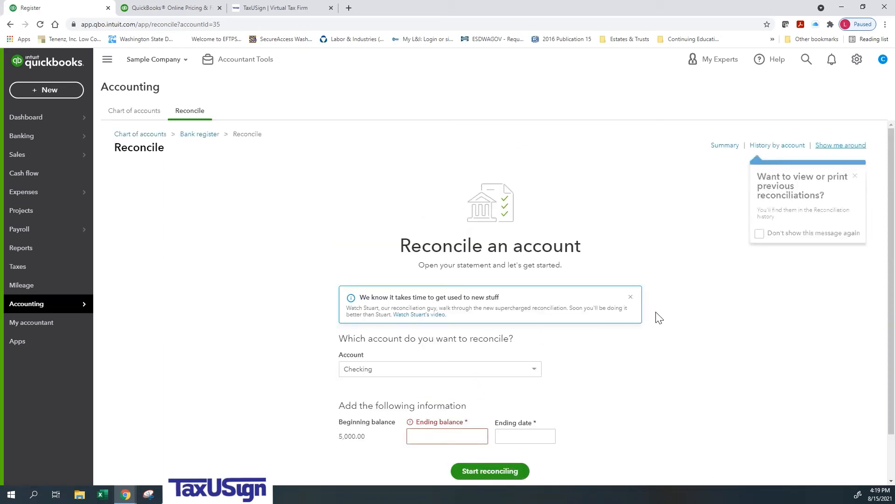
Step: Set the statement's ending balance to 1,000.00 and its ending date to July 31, 2021, and start reconciling the Checking account
left_click(426, 439)
type("1000")
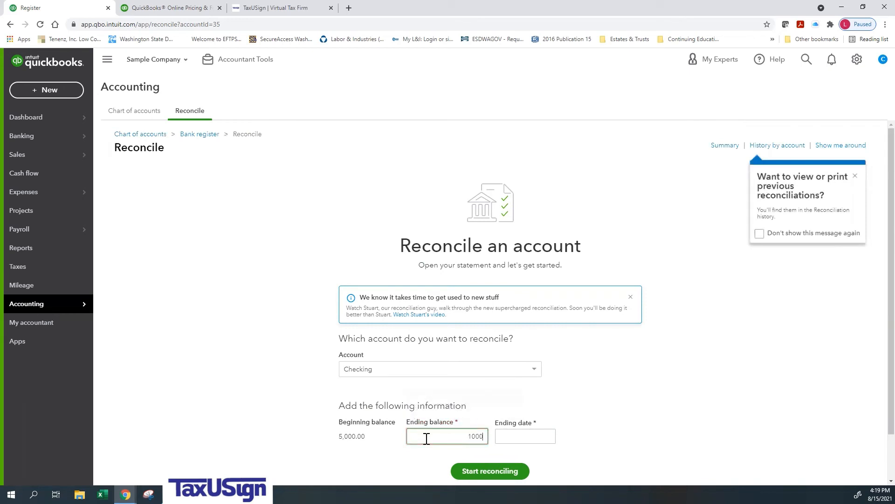
key("Tab")
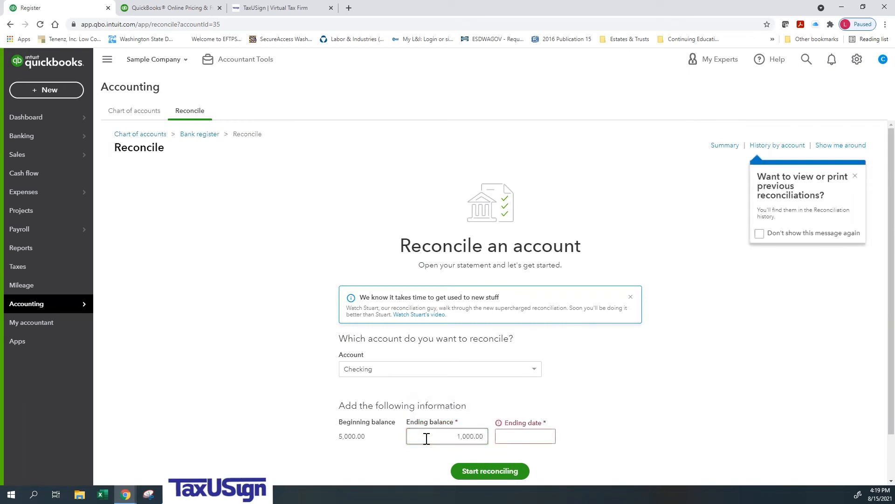
left_click(530, 436)
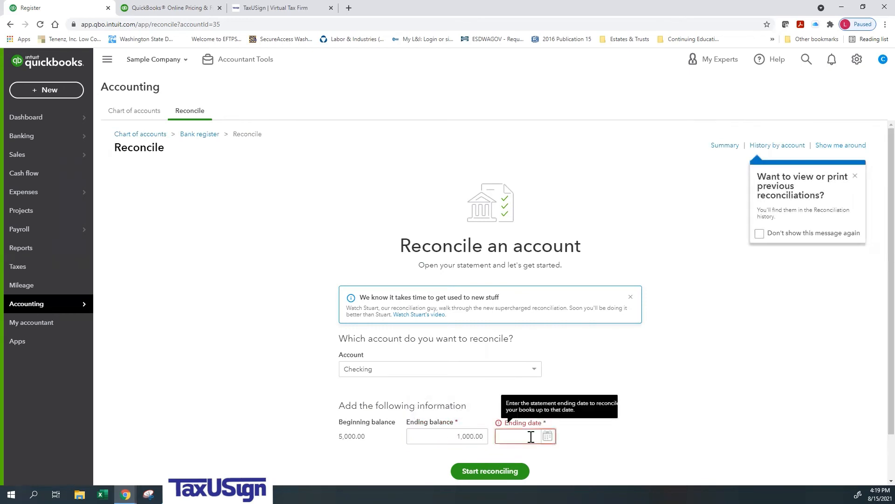
type("073")
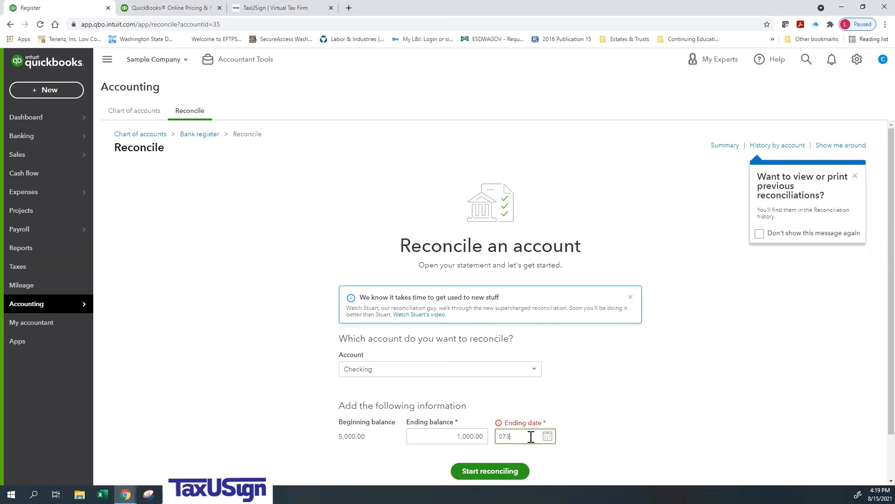
type("12021")
left_click(479, 471)
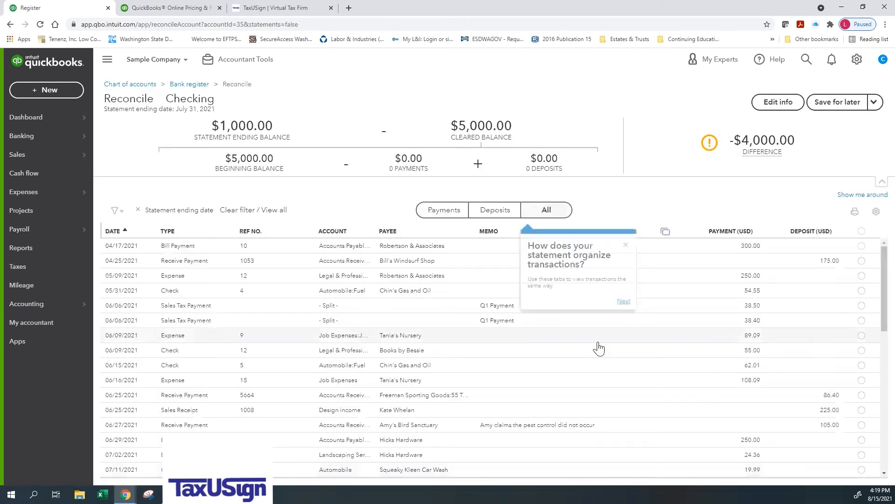
Step: Mark the first five transactions as cleared, from the 04/17/2021 bill payment through the 06/06/2021 sales tax payment of 38.50, and check the difference
scroll(794, 332, "up", 4)
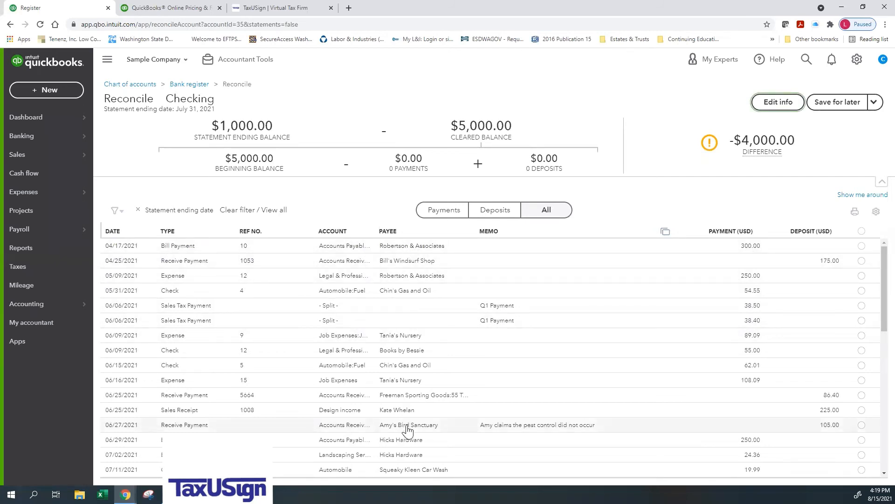
left_click(861, 246)
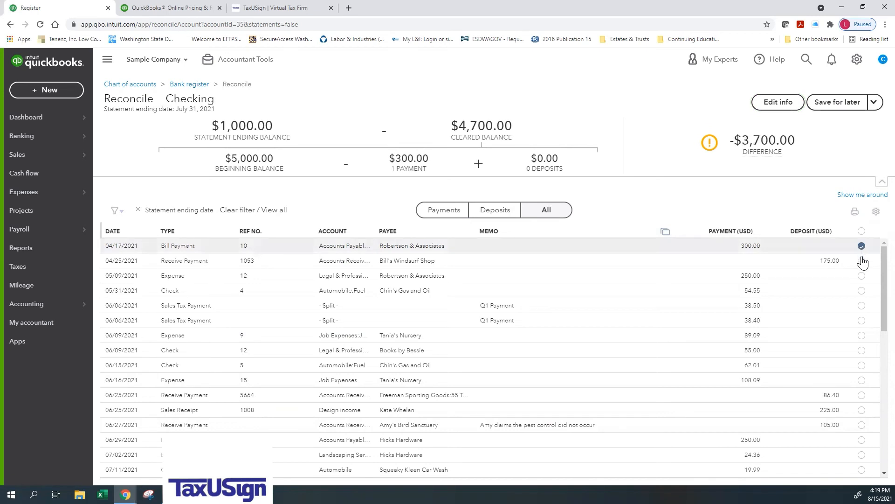
left_click(861, 261)
left_click(862, 275)
left_click(862, 291)
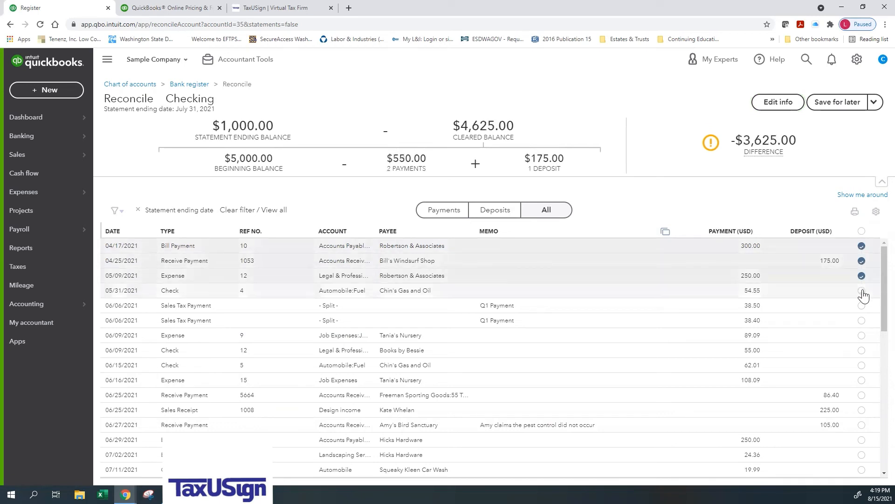
left_click(862, 305)
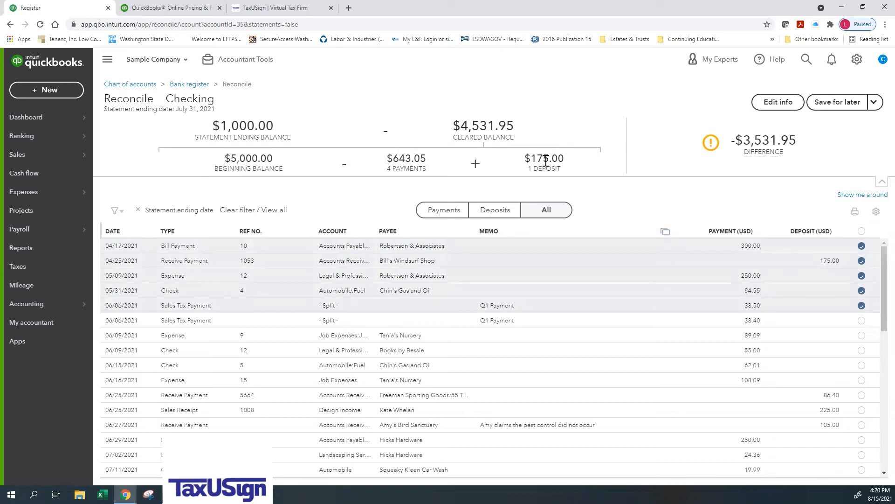
mouse_move(774, 126)
mouse_move(761, 143)
Step: Open the reports list and look through the favorite and business overview reports
left_click(29, 255)
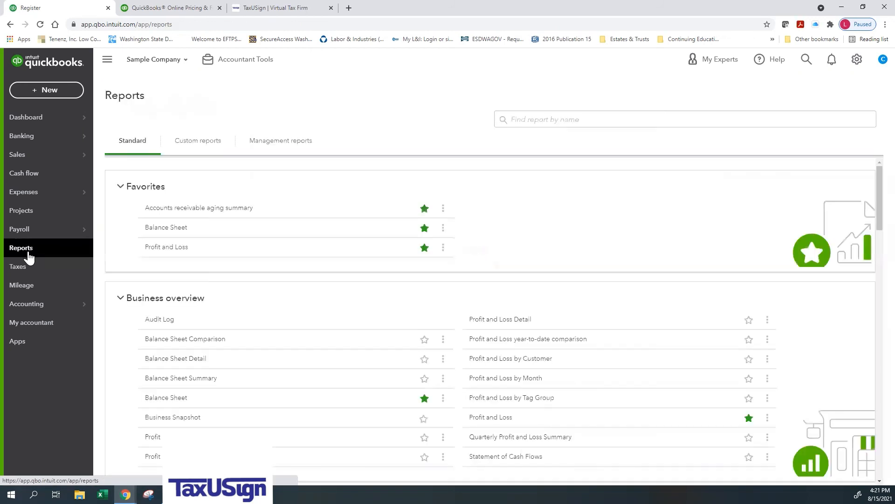
scroll(305, 286, "down", 1)
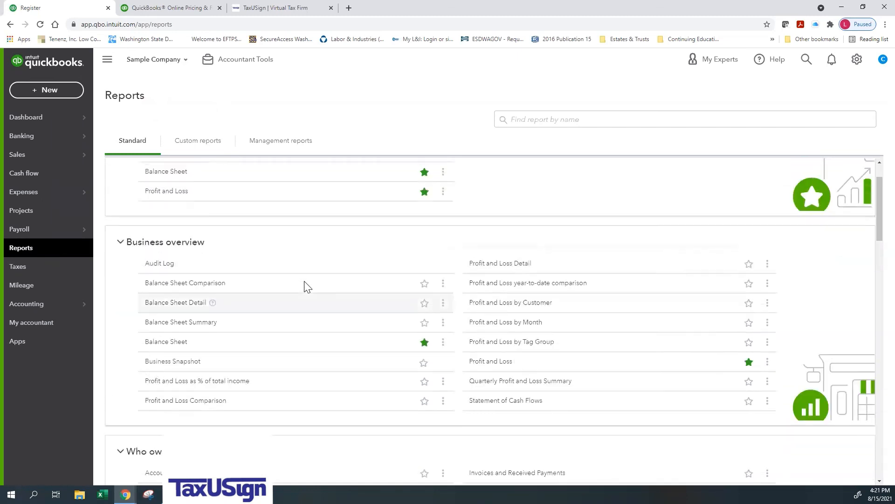
scroll(303, 286, "up", 1)
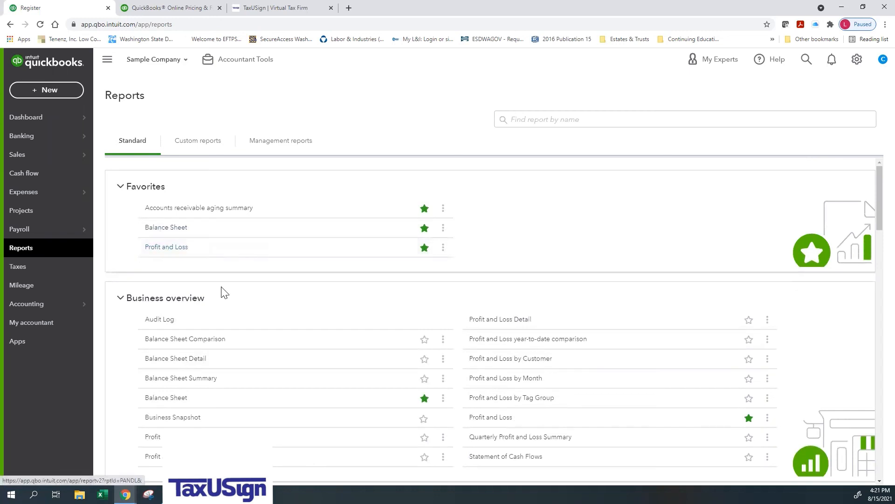
scroll(221, 292, "down", 1)
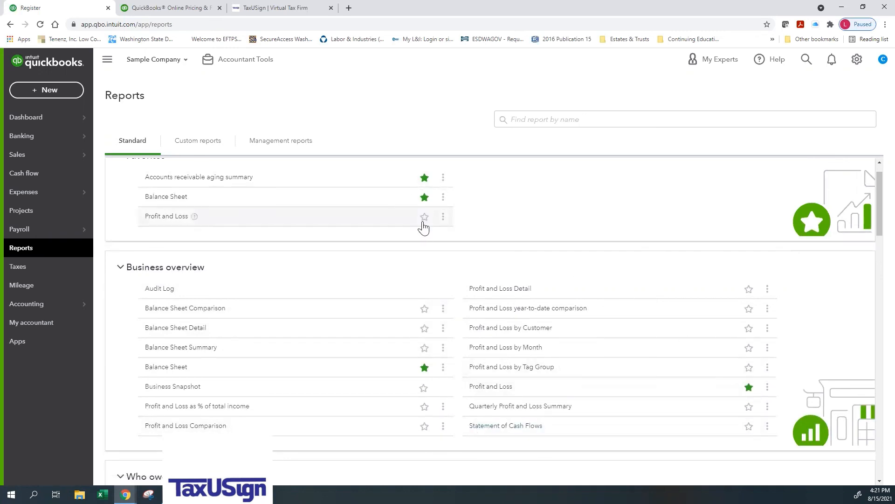
scroll(402, 243, "up", 1)
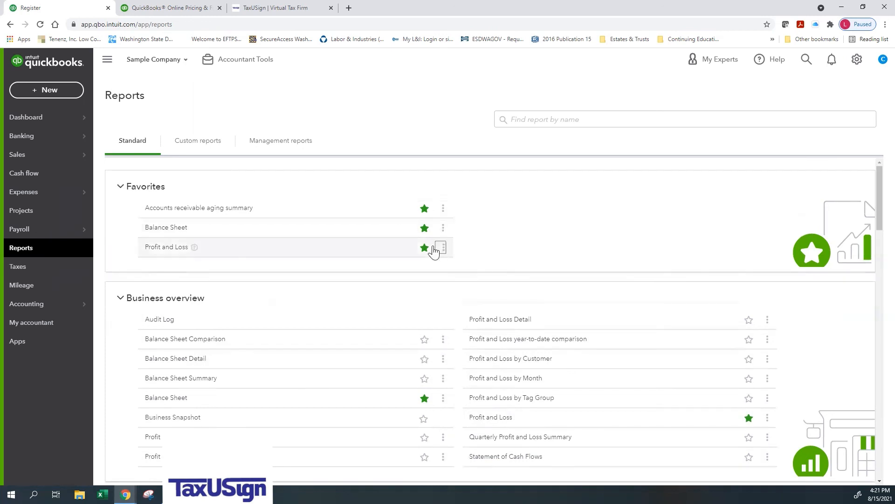
Step: Open the Profit and Loss report and examine its income, cost of goods sold, expenses, and net income
left_click(348, 247)
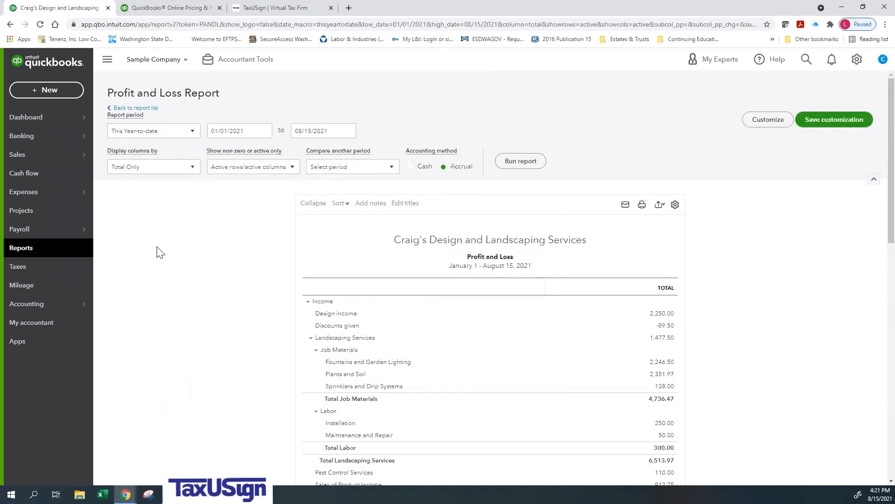
scroll(160, 253, "down", 4)
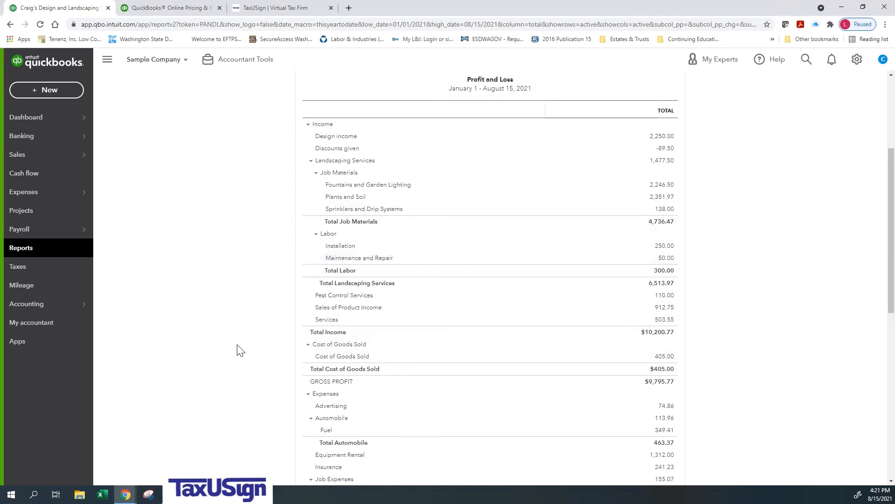
scroll(237, 350, "down", 2)
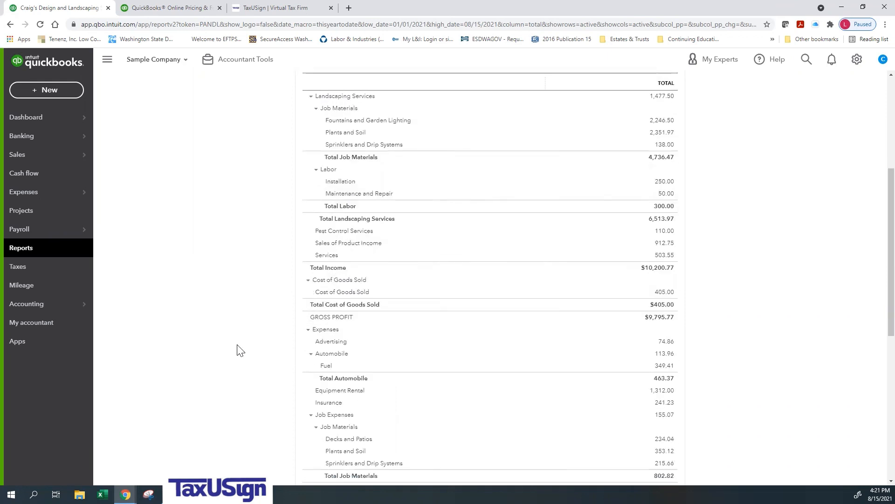
scroll(369, 200, "down", 8)
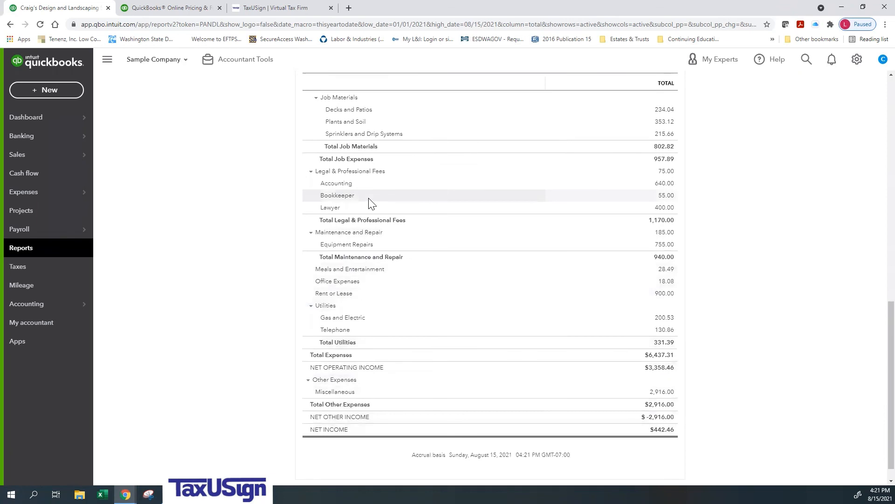
scroll(369, 201, "up", 7)
scroll(369, 201, "down", 7)
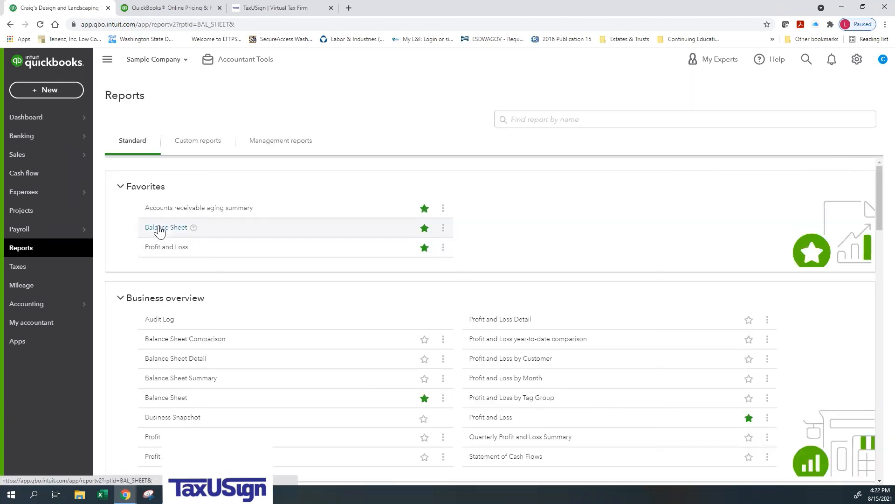
Step: Open the Balance Sheet from the favorite reports and examine its assets, liabilities, and equity
left_click(159, 228)
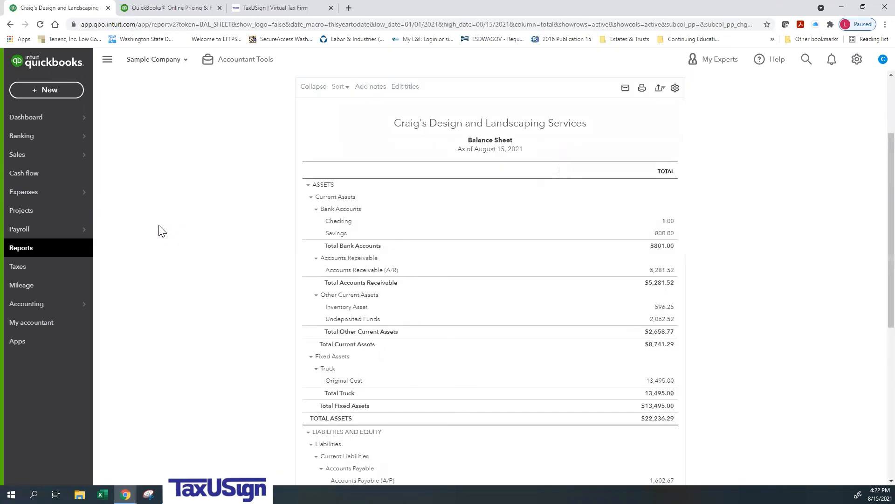
scroll(159, 231, "down", 1)
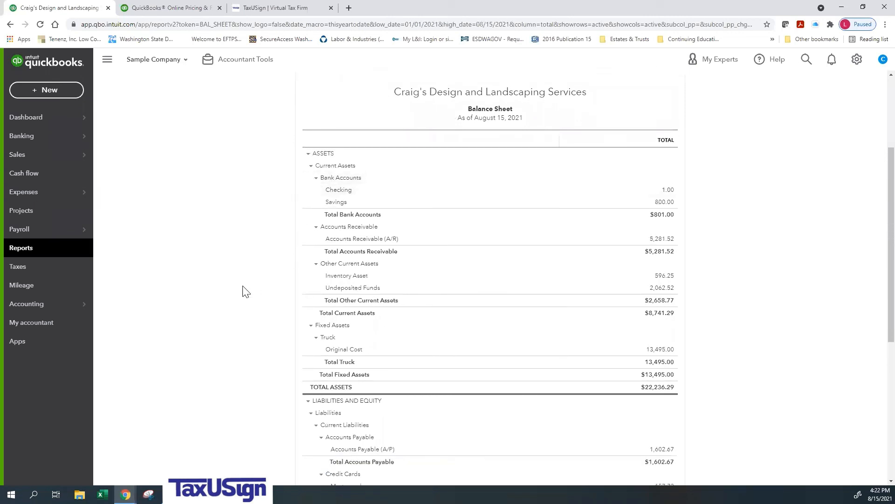
scroll(244, 291, "down", 4)
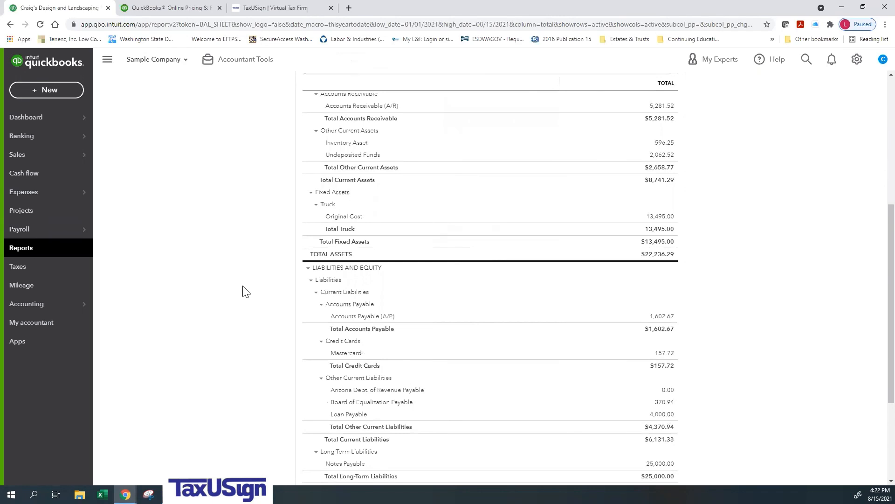
scroll(245, 291, "down", 3)
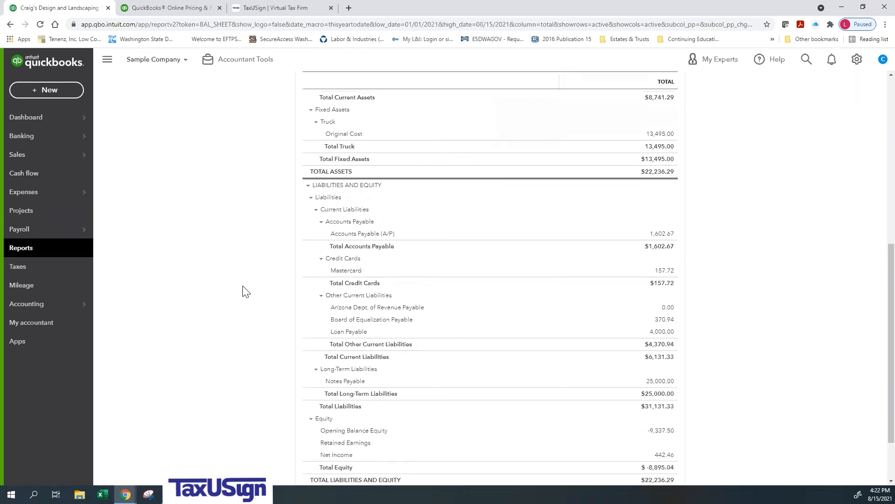
scroll(244, 291, "down", 2)
scroll(244, 292, "up", 2)
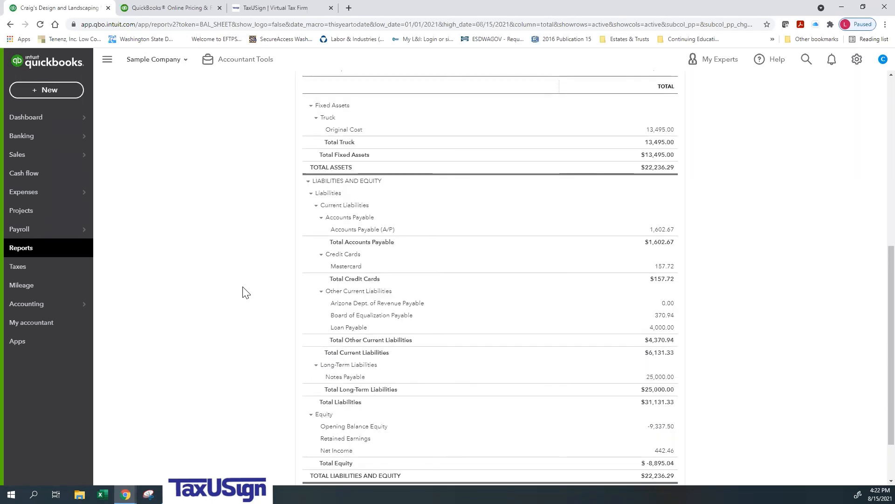
scroll(245, 291, "up", 3)
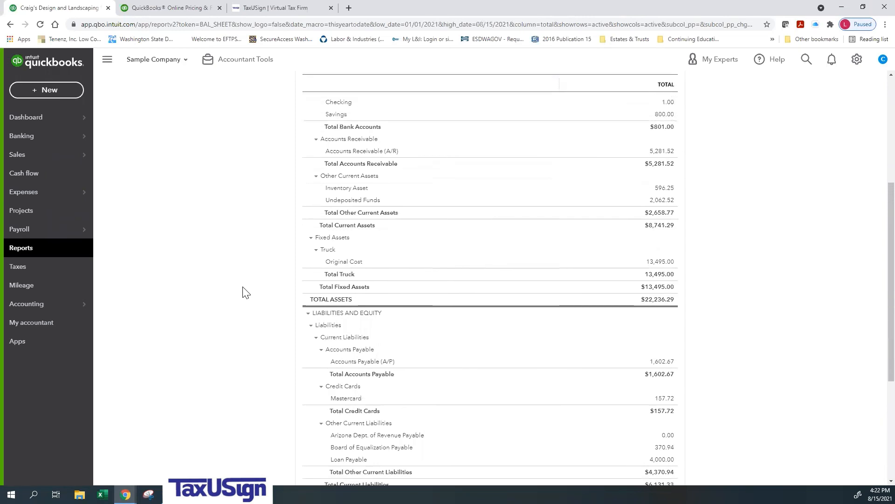
scroll(245, 292, "up", 5)
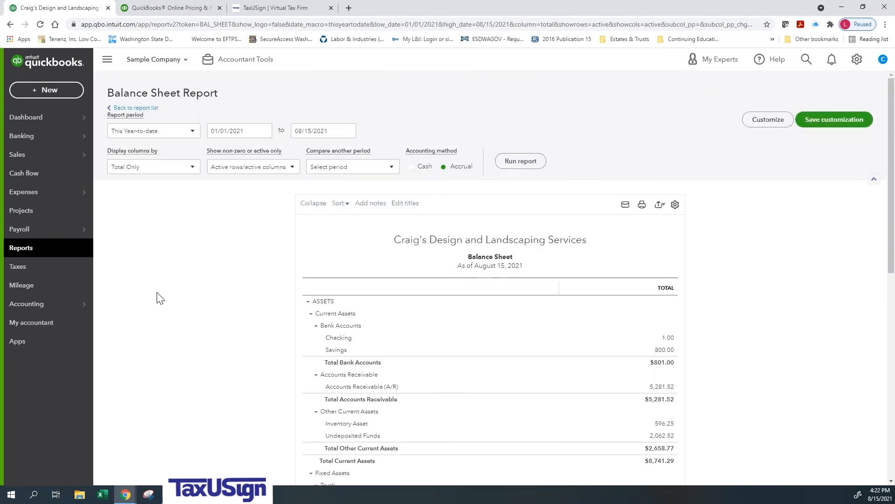